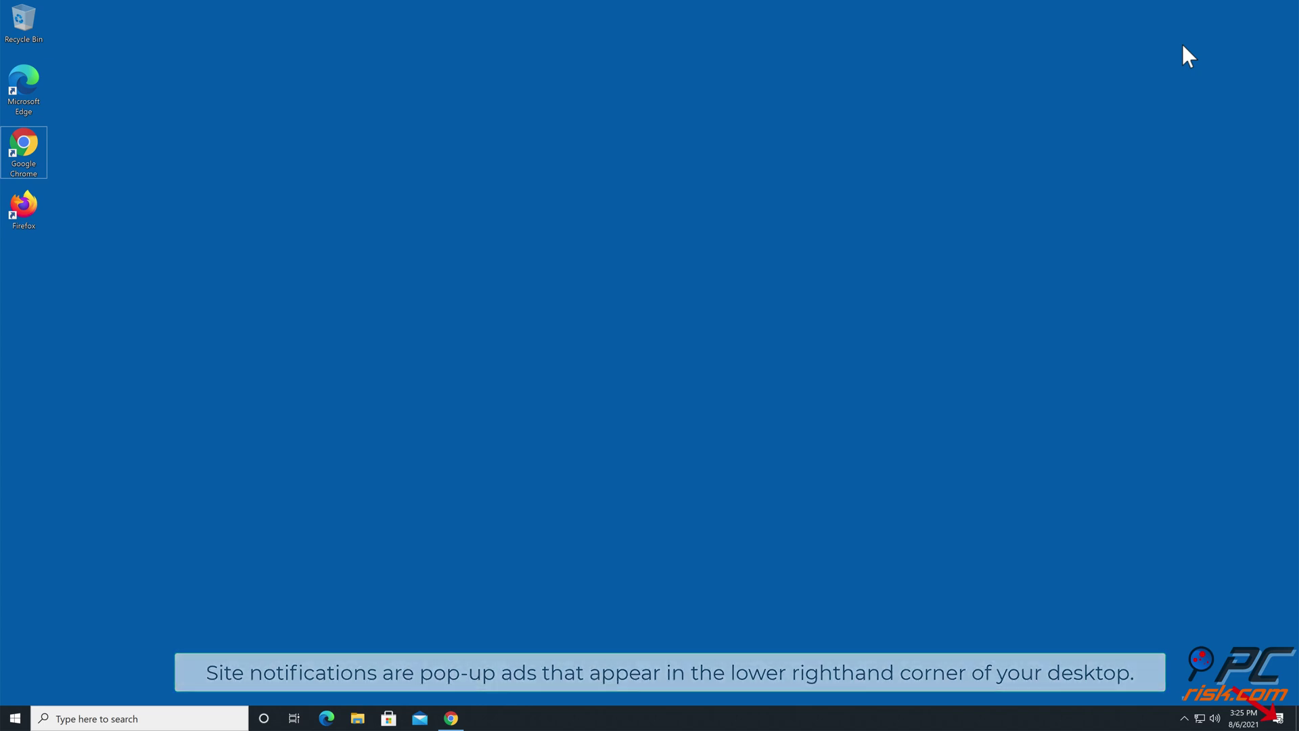
Step: Restore Chrome and allow typiccor.com notifications, which leads to an Olymp Trade ad page
left_click(452, 717)
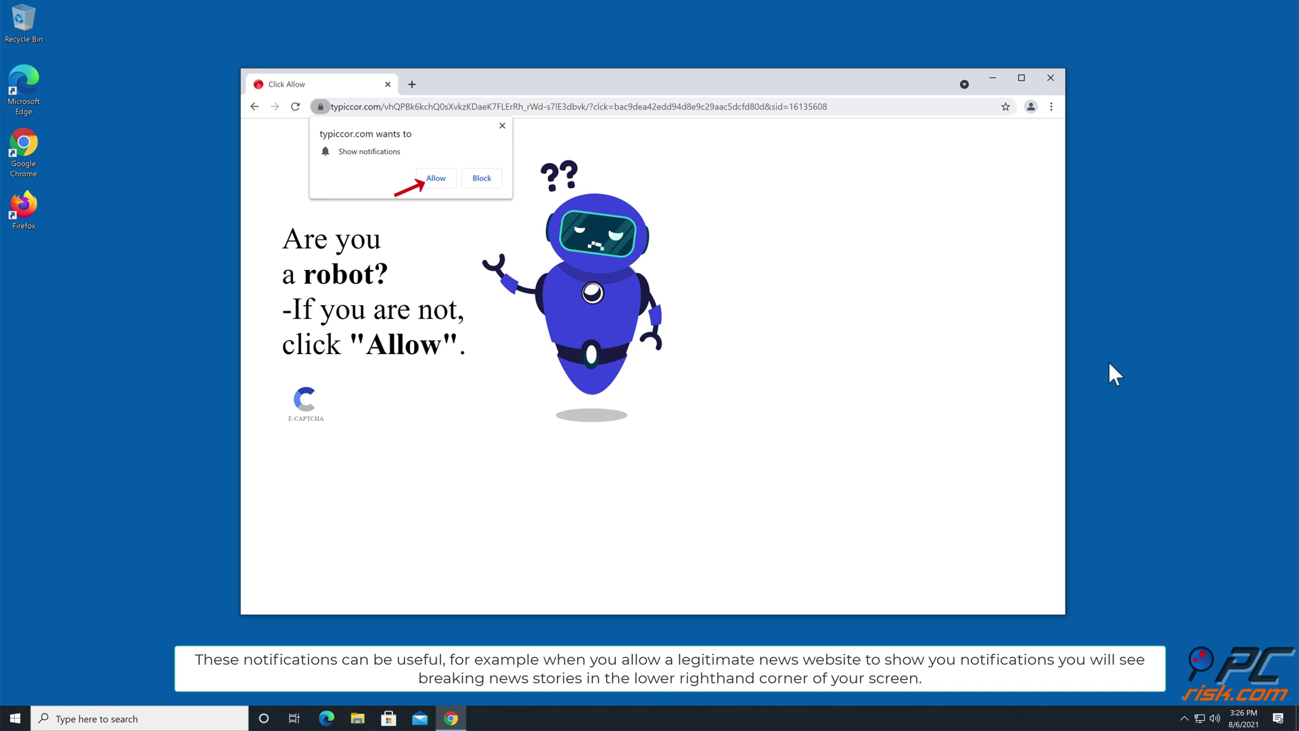
left_click(443, 179)
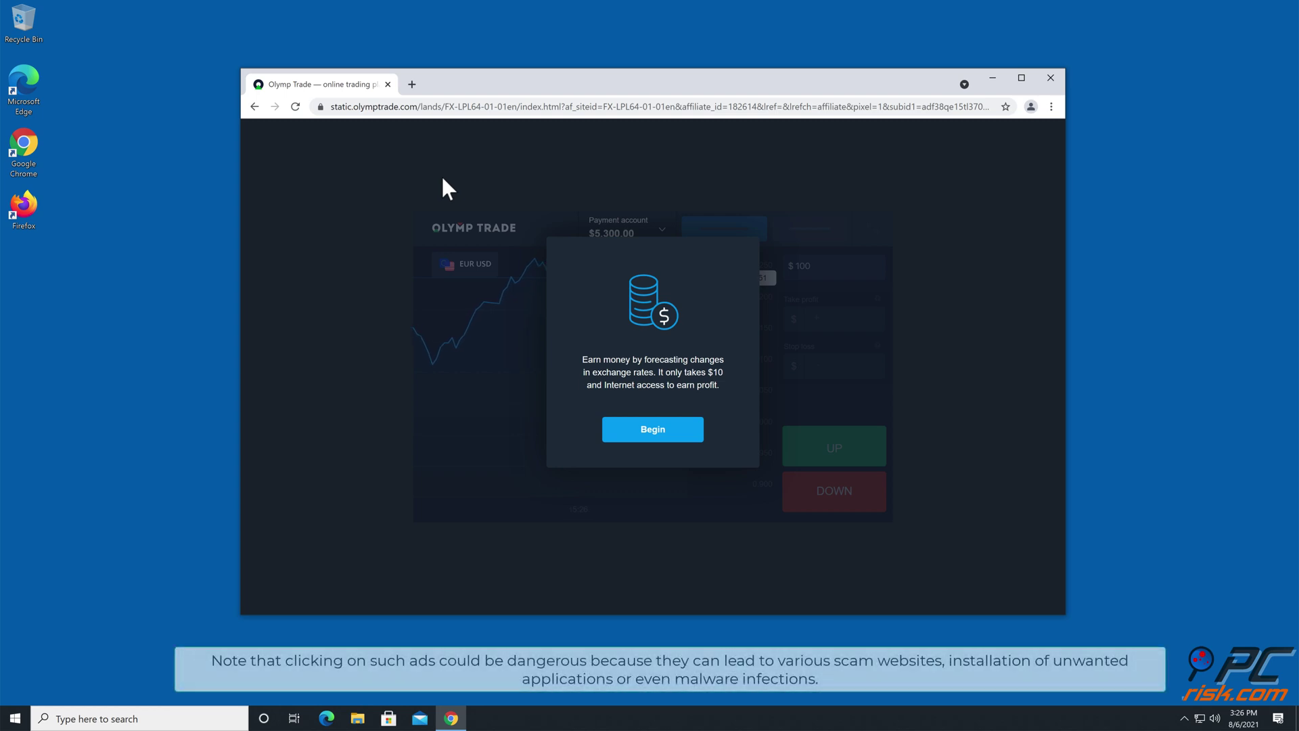
Step: Close the Chrome window showing the Olymp Trade advertising page
left_click(1049, 78)
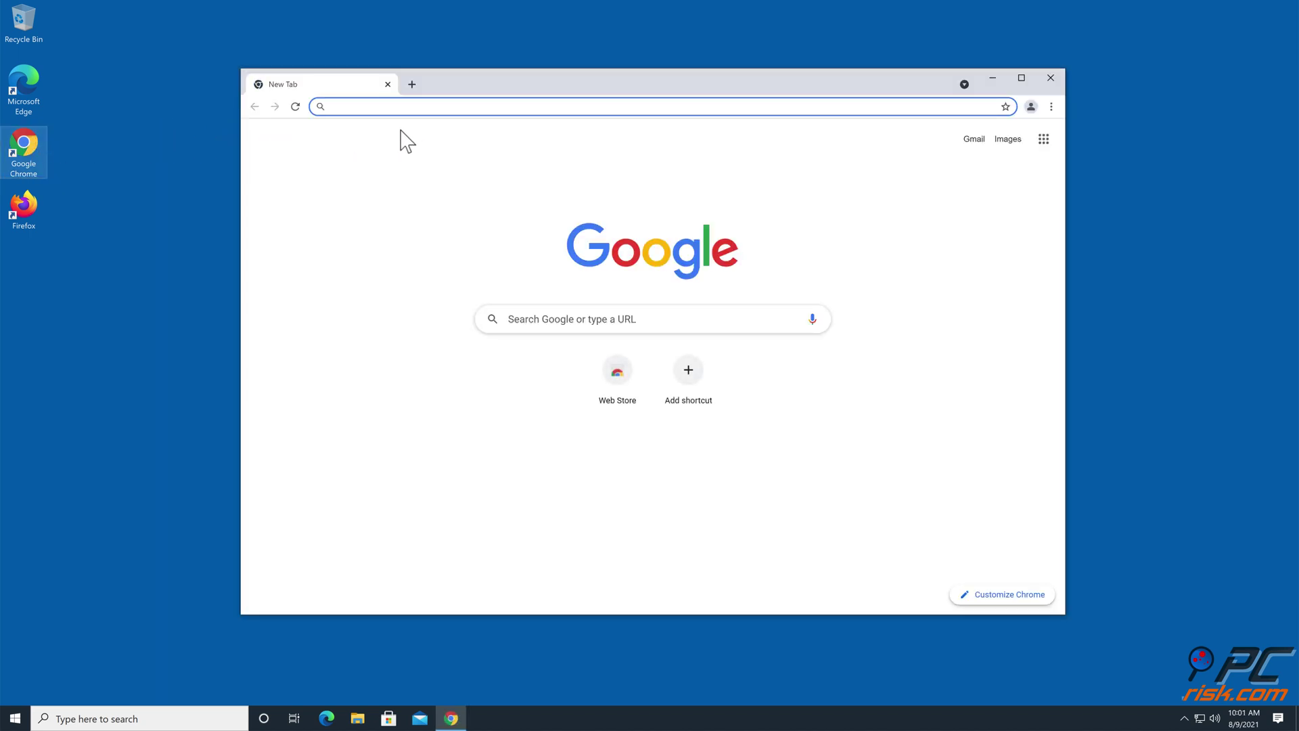
type("www.com")
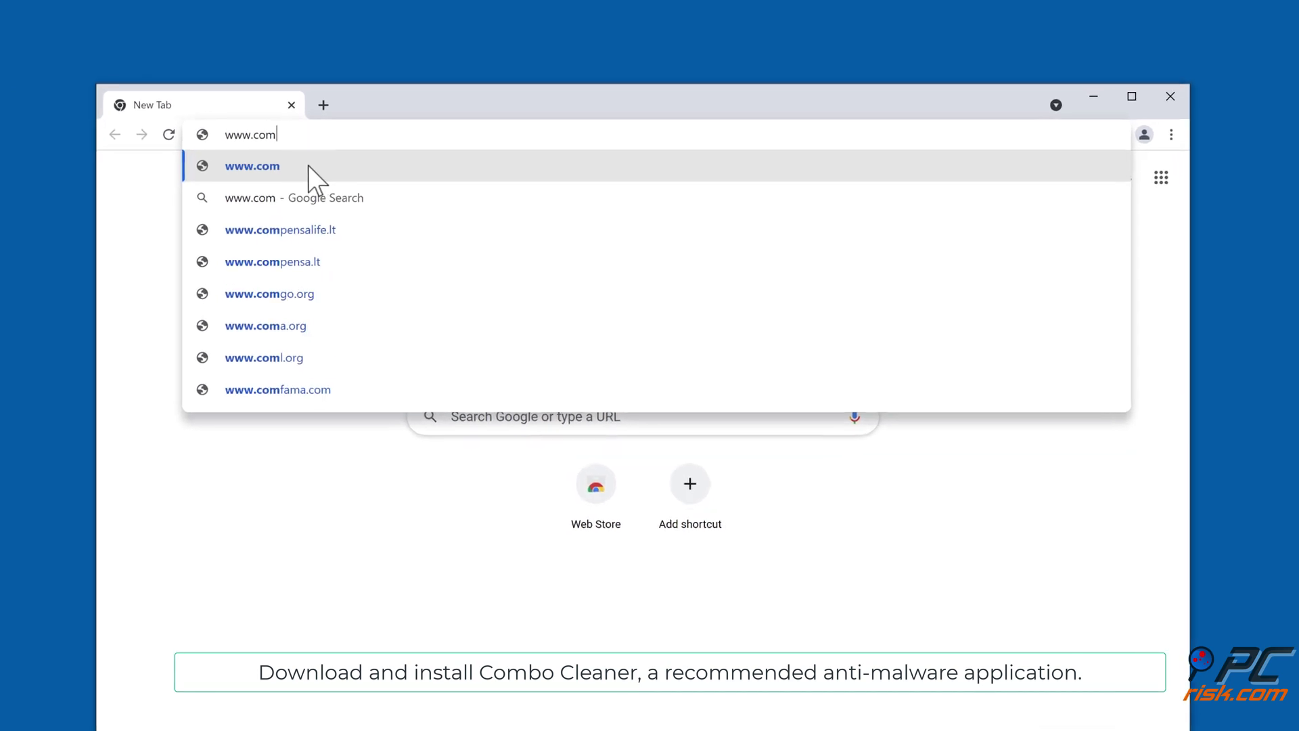
type("boclean")
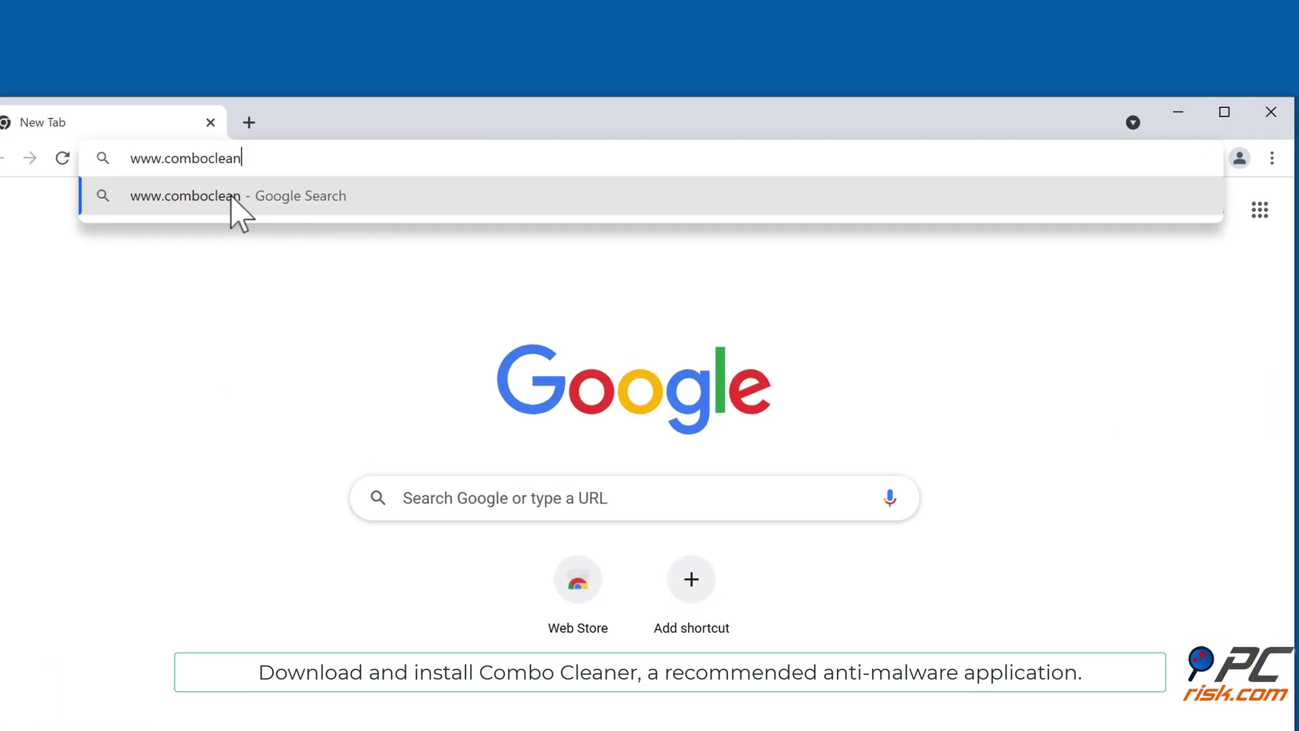
type("er.com")
key("Return")
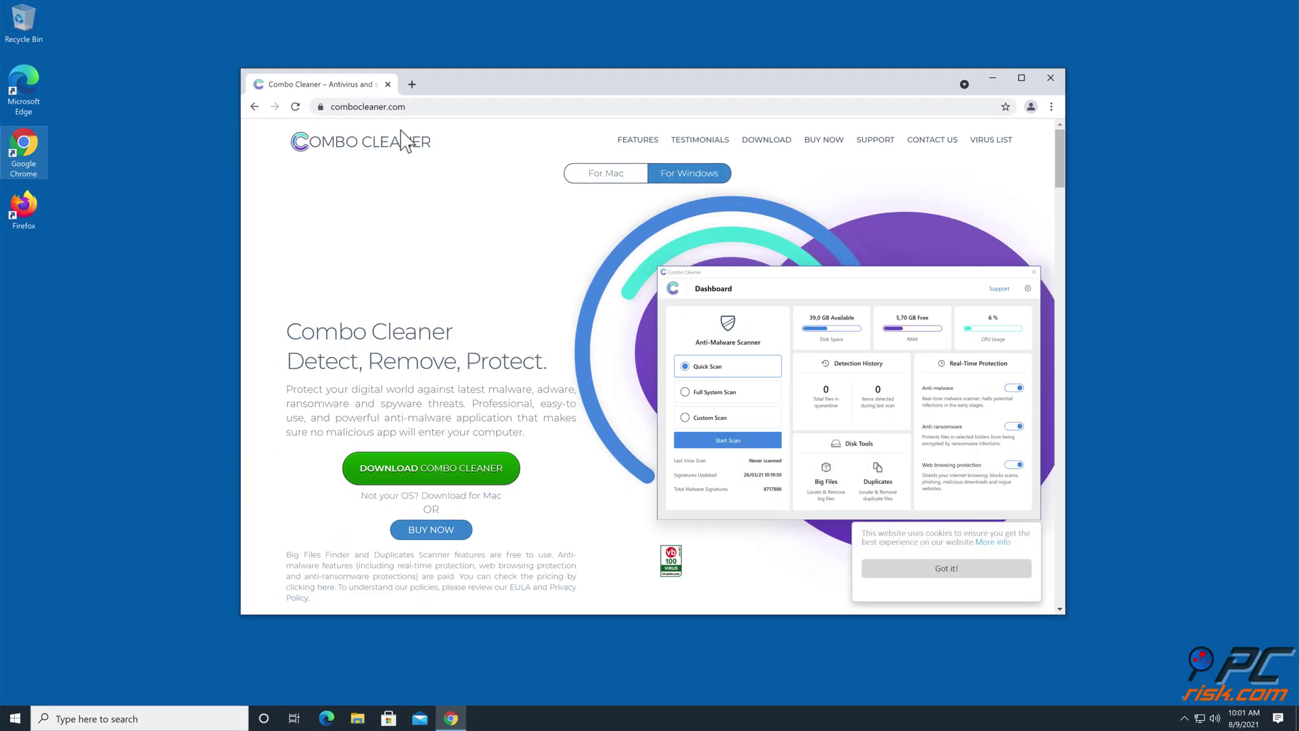
left_click(444, 472)
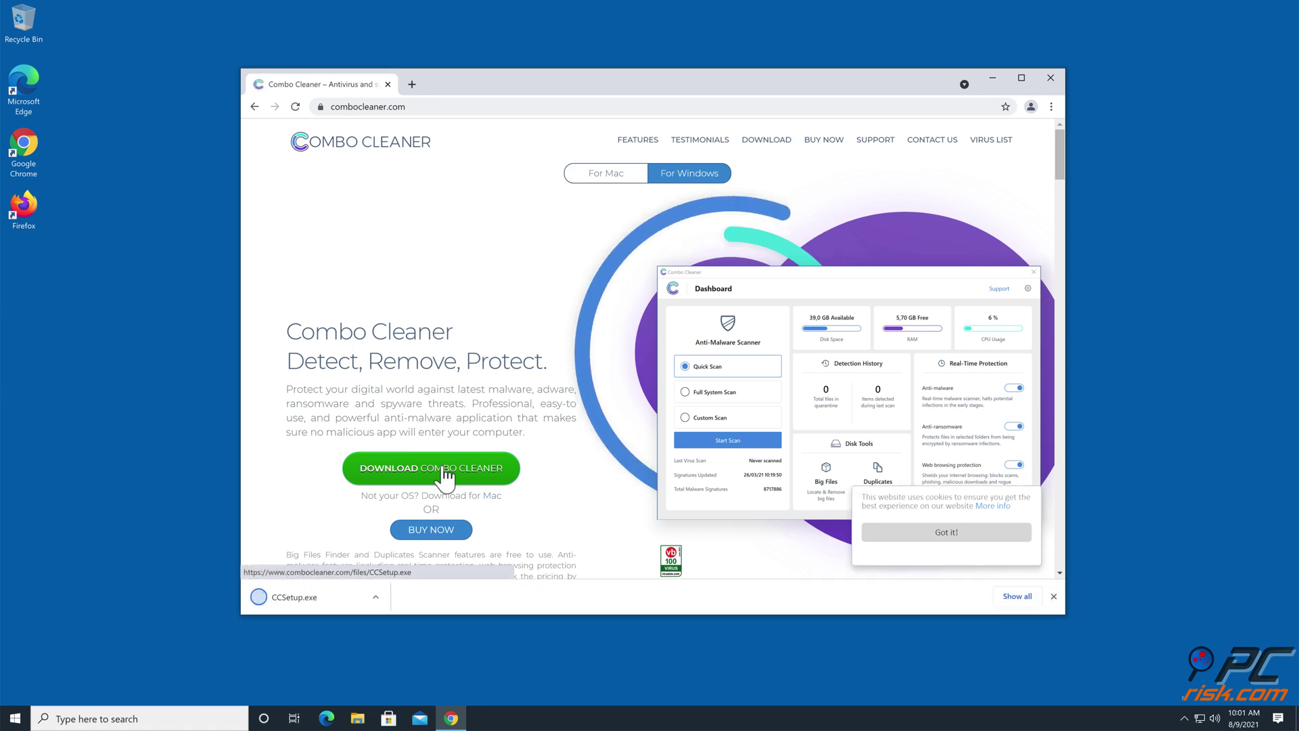
left_click(335, 603)
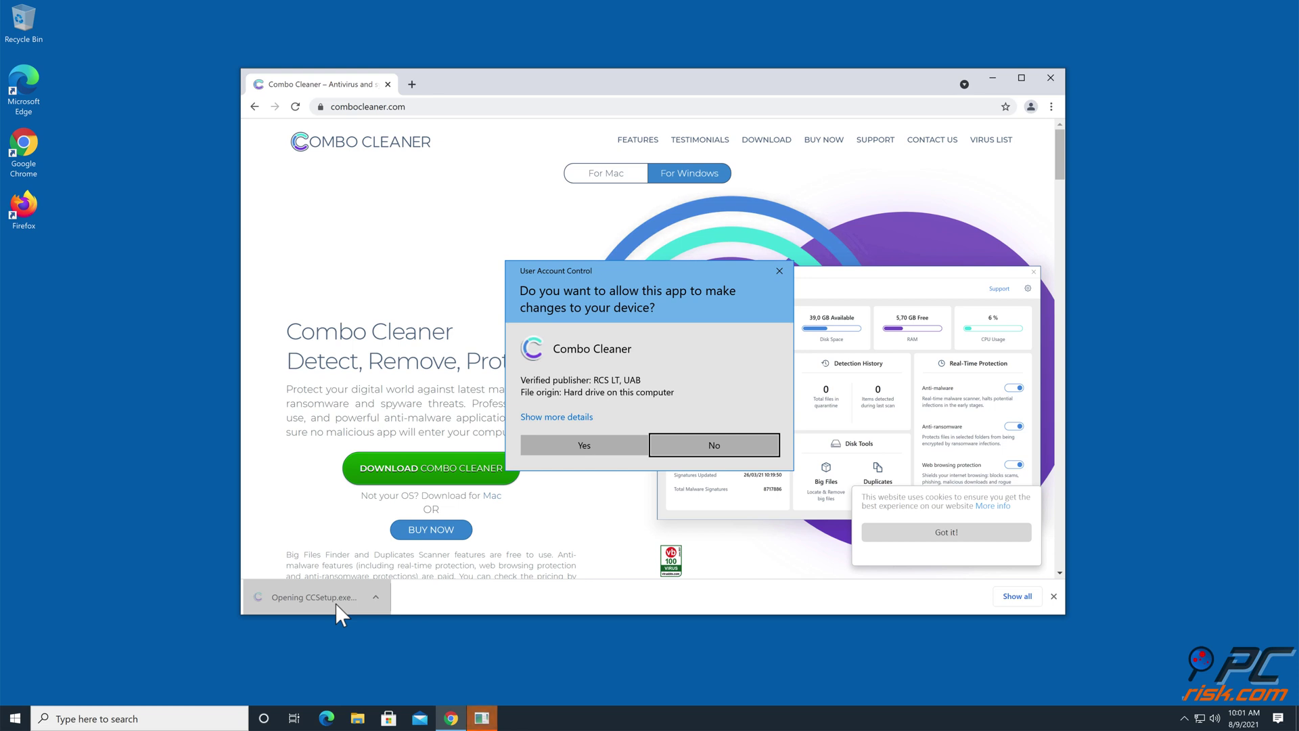
Step: Approve the UAC prompt and install Combo Cleaner, launching it when setup finishes
left_click(575, 449)
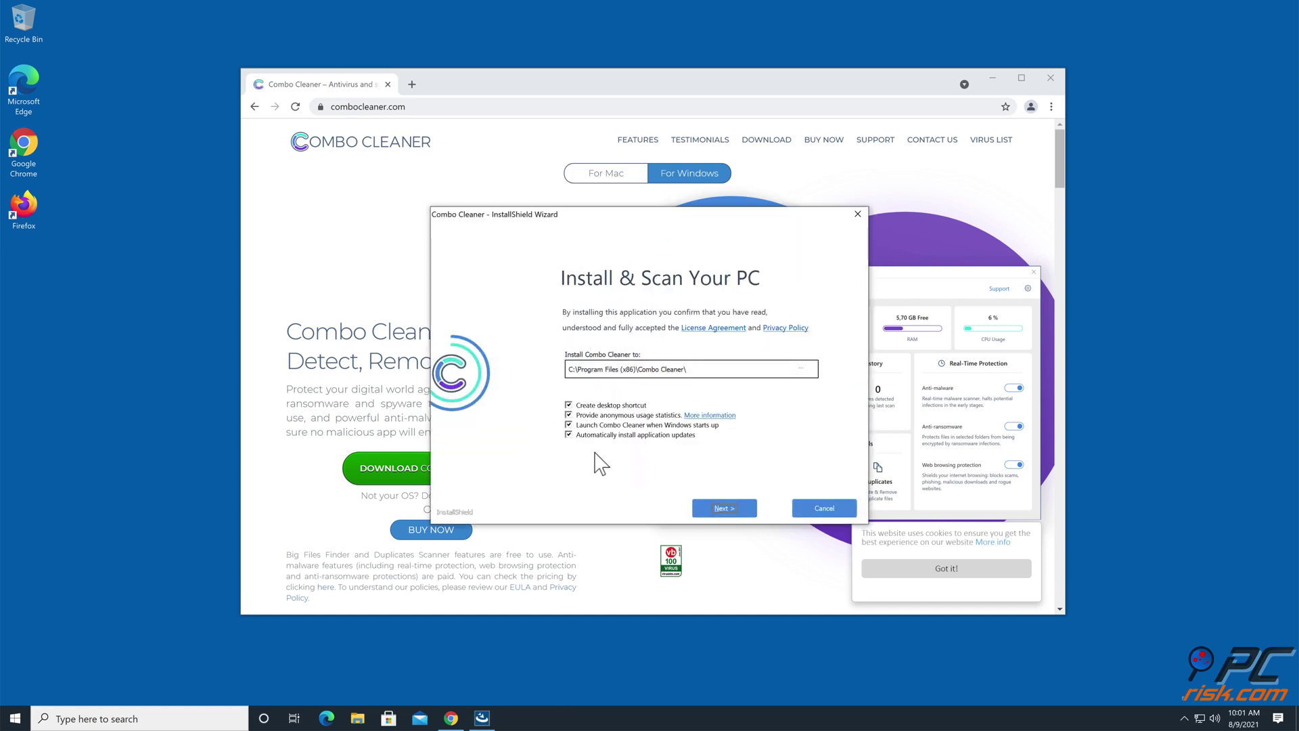
left_click(716, 506)
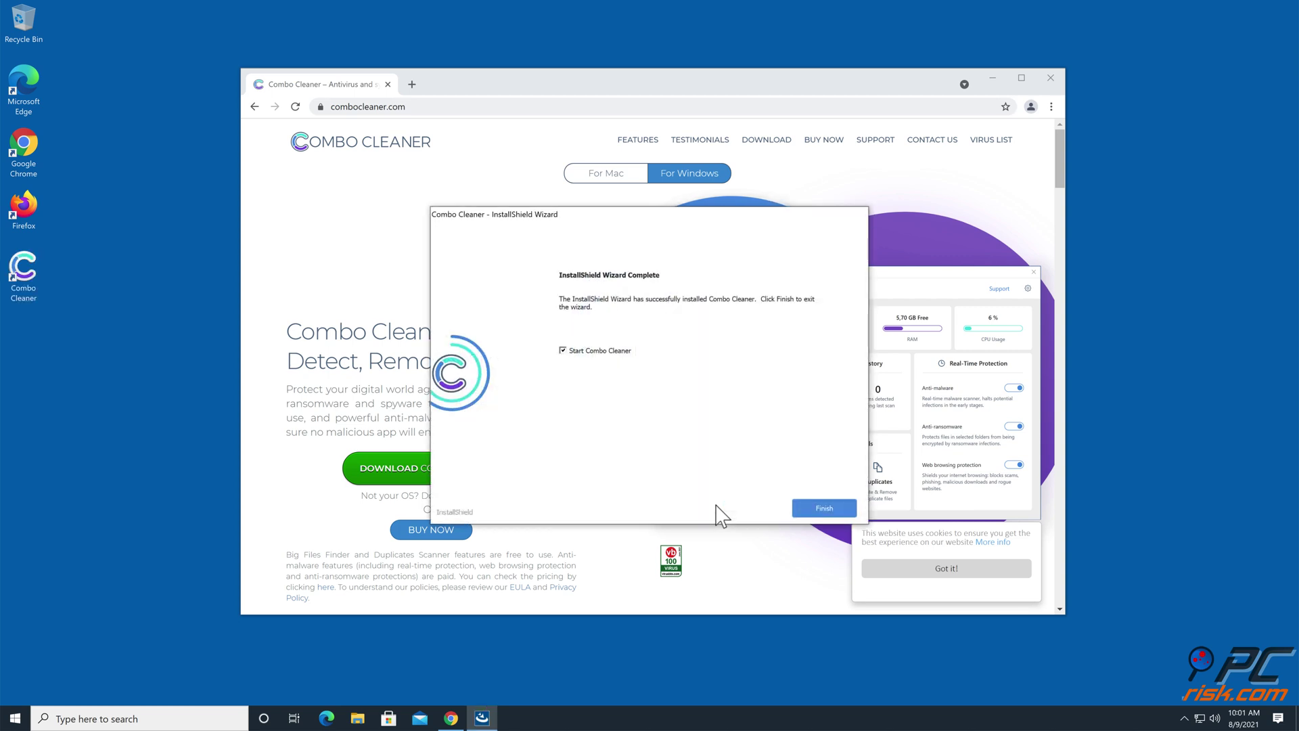
left_click(796, 512)
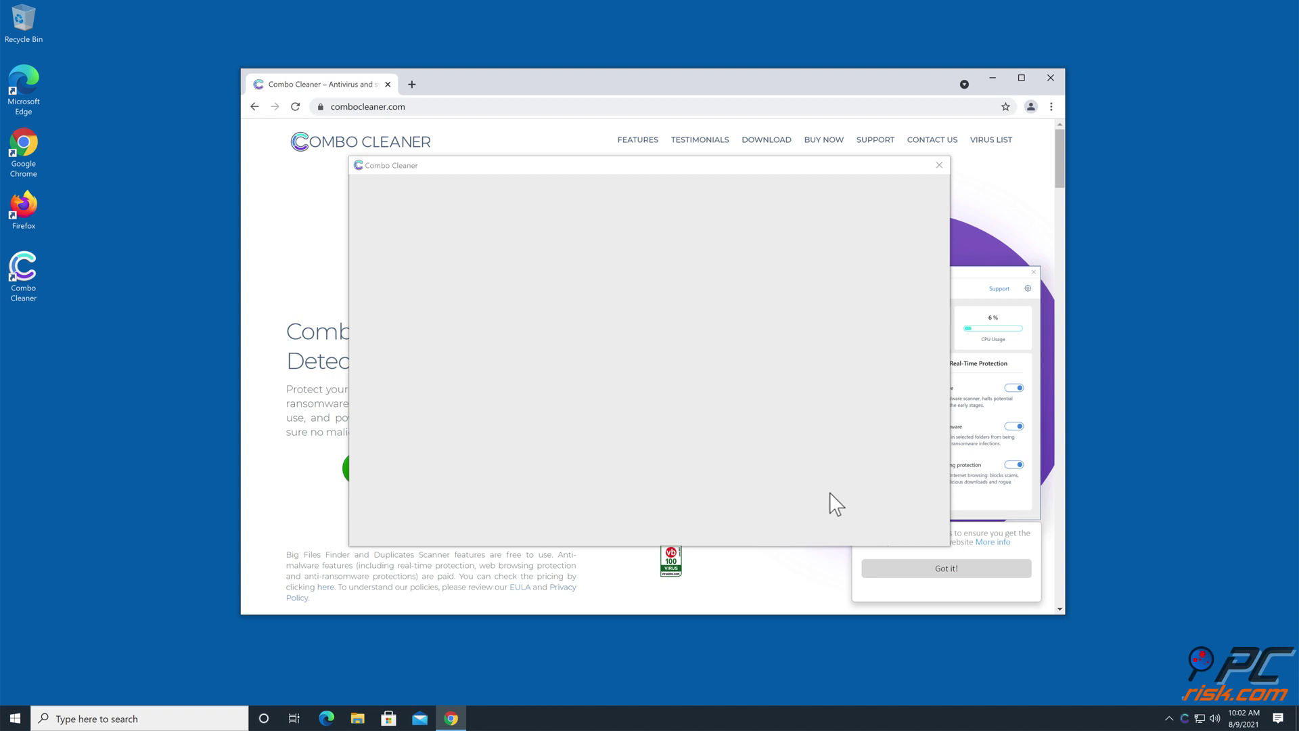
Step: Run a Quick Scan in Combo Cleaner and quarantine the typiccor.com Ads threat
left_click(1045, 81)
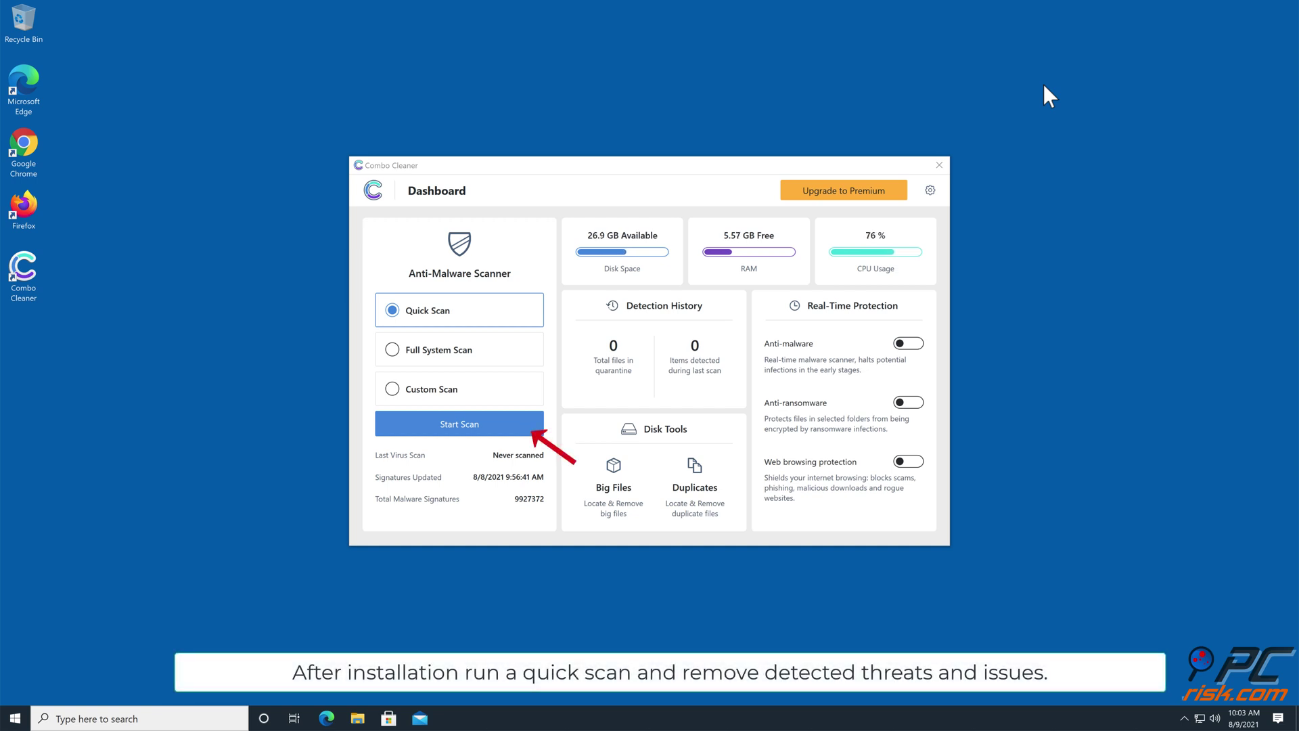
left_click(518, 414)
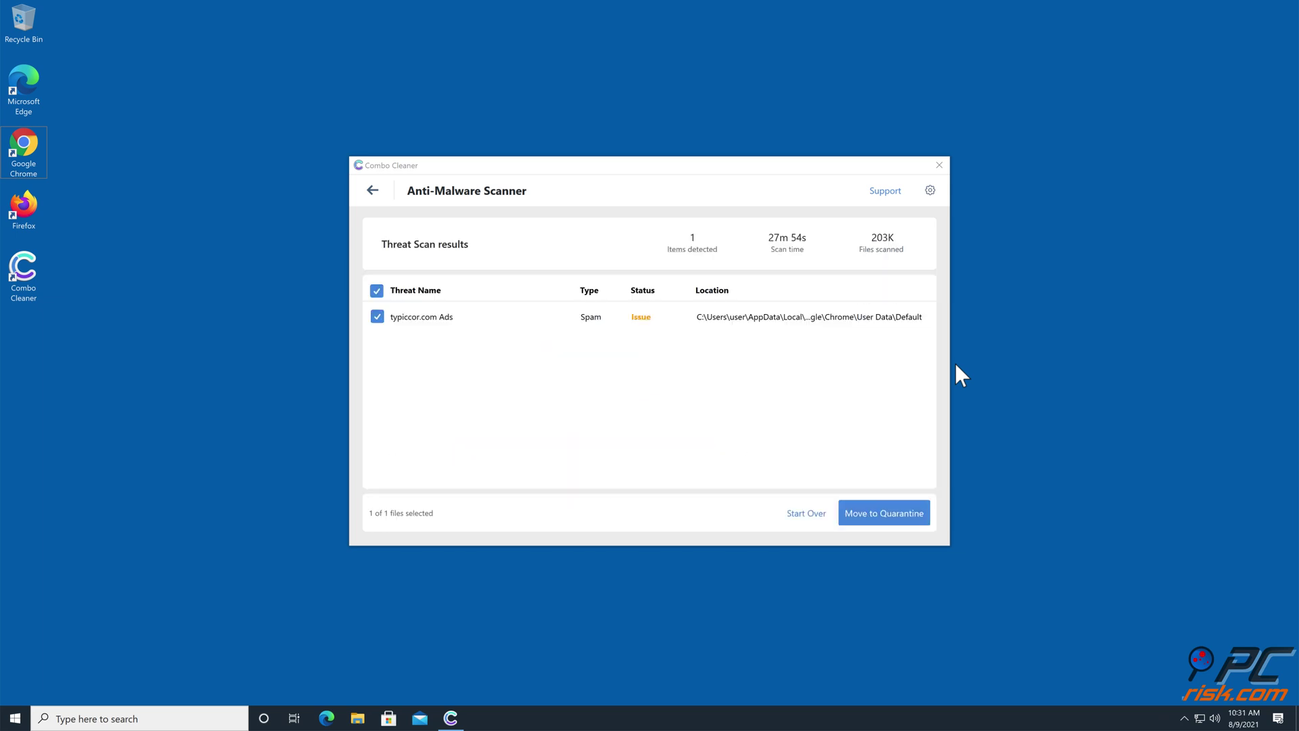
left_click(870, 508)
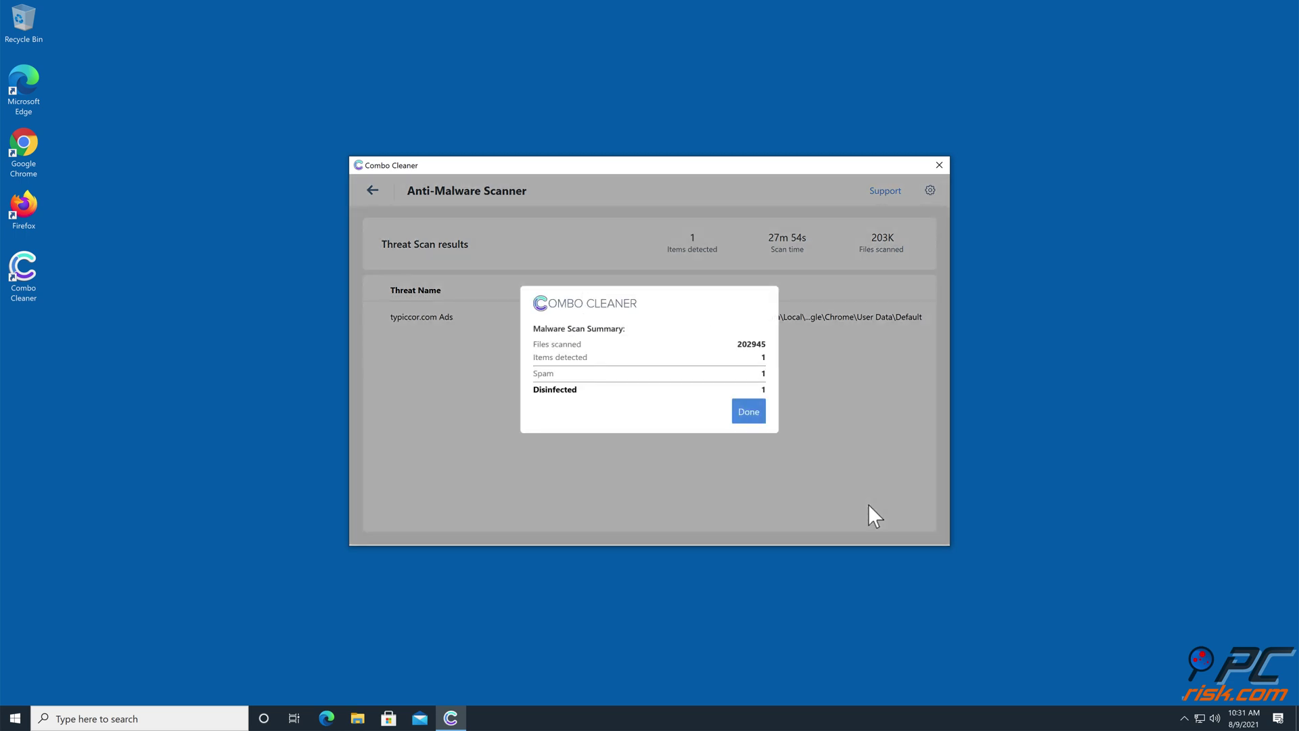
left_click(758, 414)
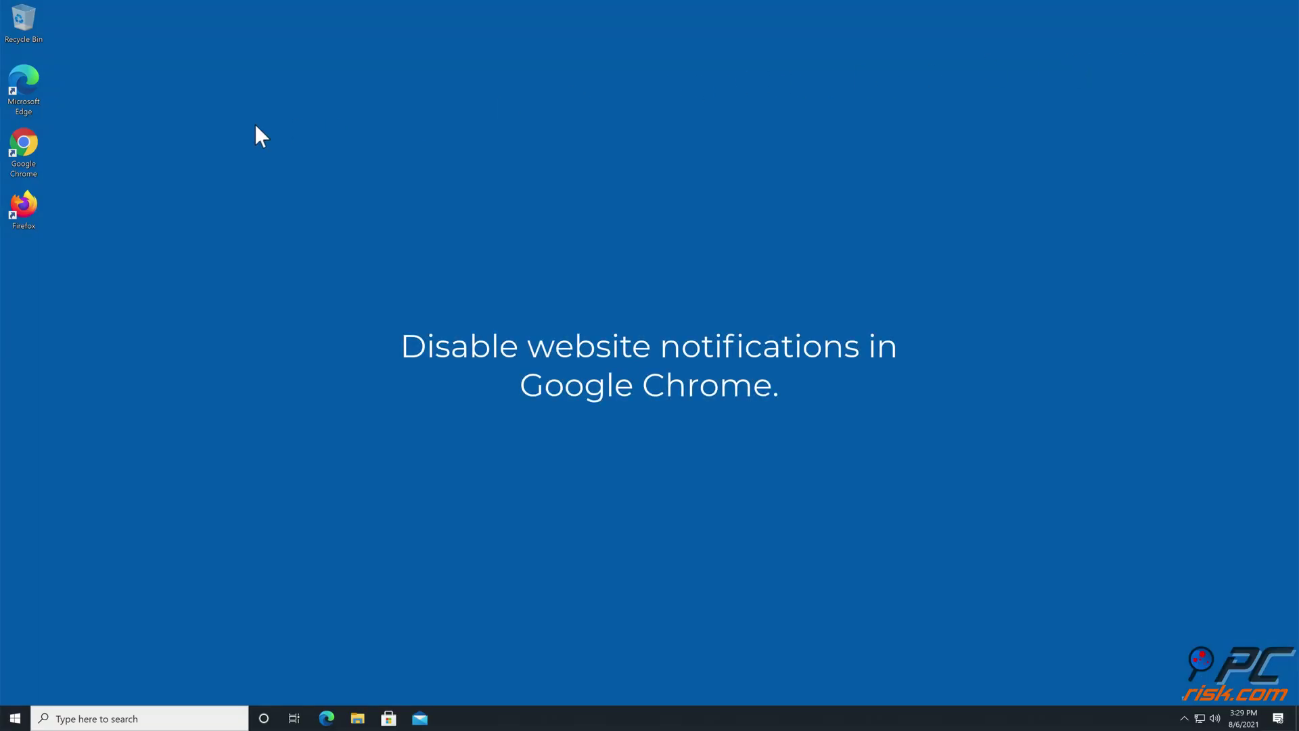
Step: Launch Chrome from the desktop icon and open Settings from the three-dot menu
double_click(22, 139)
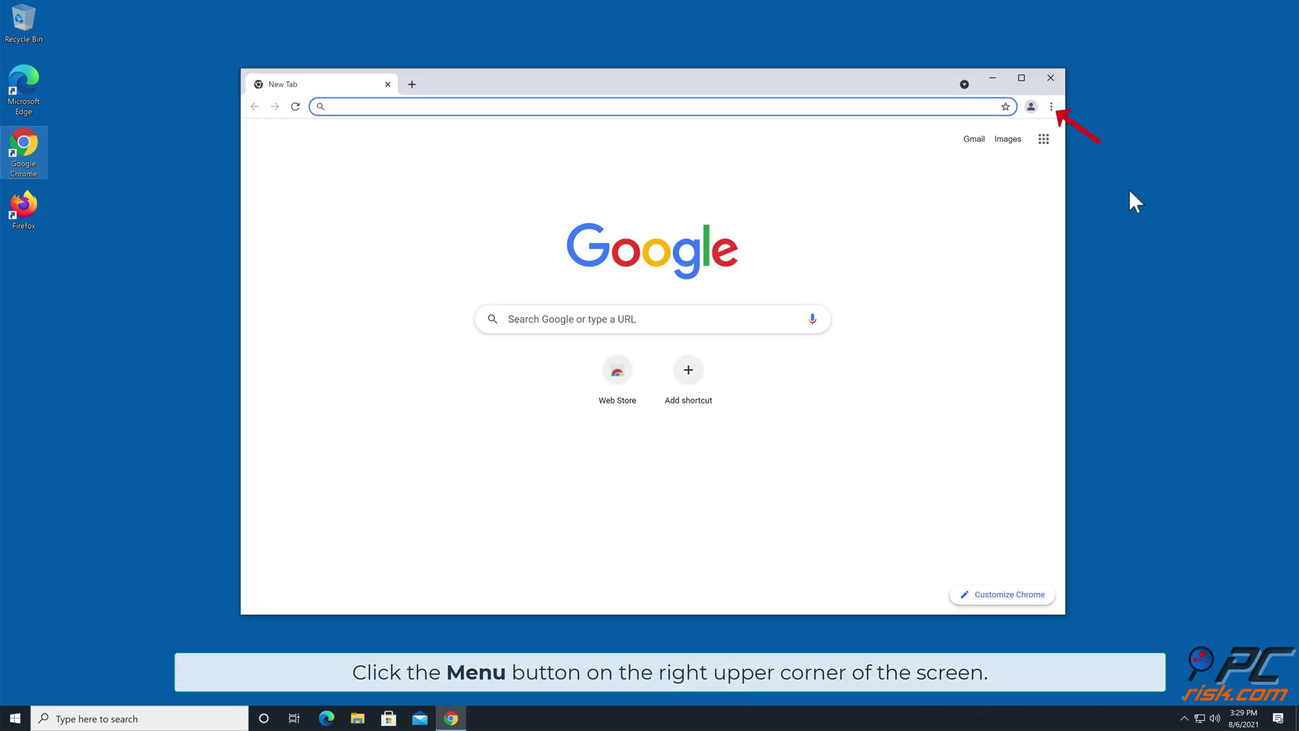
left_click(1052, 106)
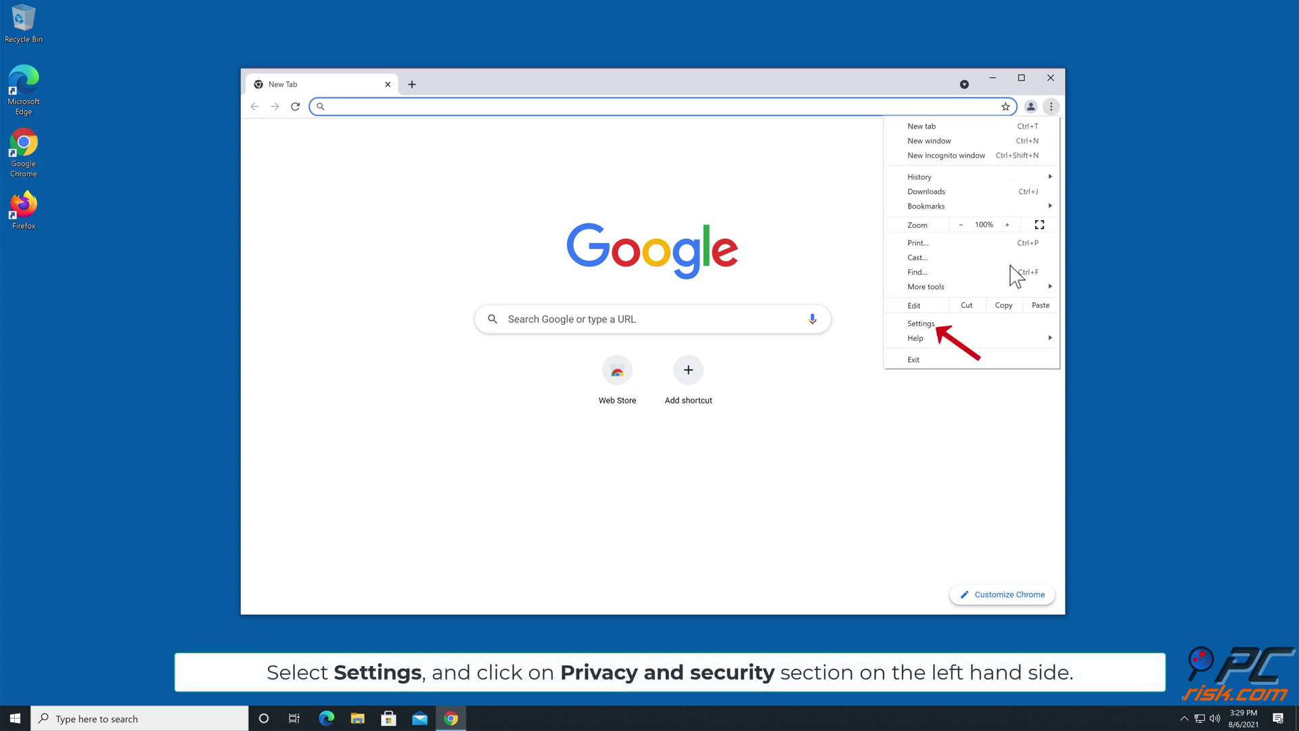
left_click(934, 330)
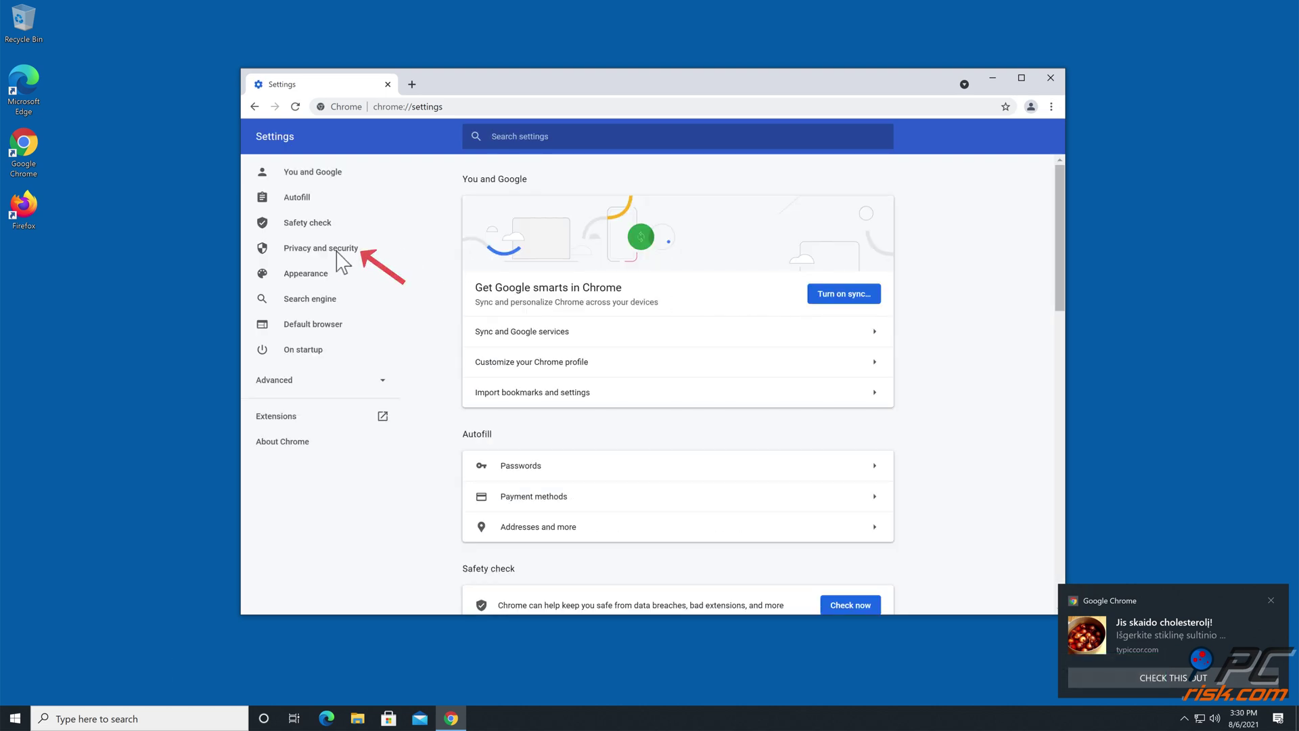
Step: Go to Privacy and security > Site Settings > Notifications in Chrome settings
left_click(322, 250)
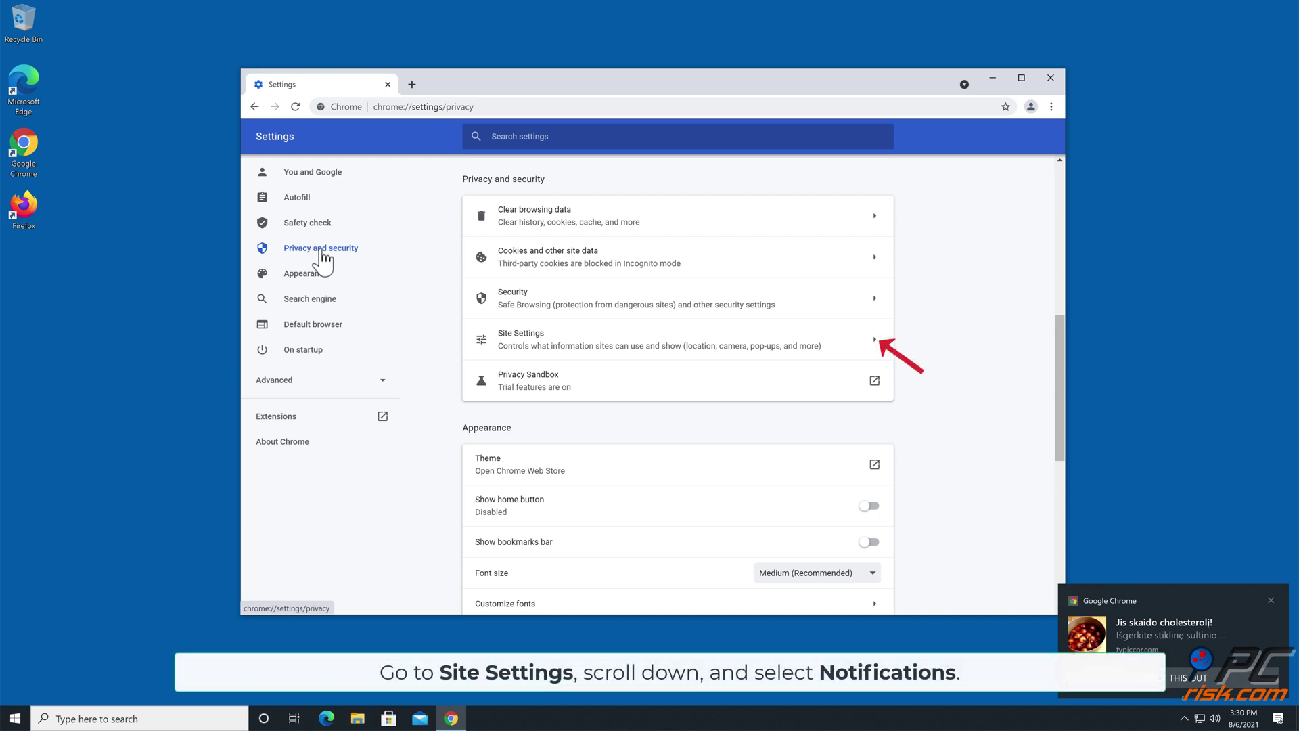
left_click(878, 346)
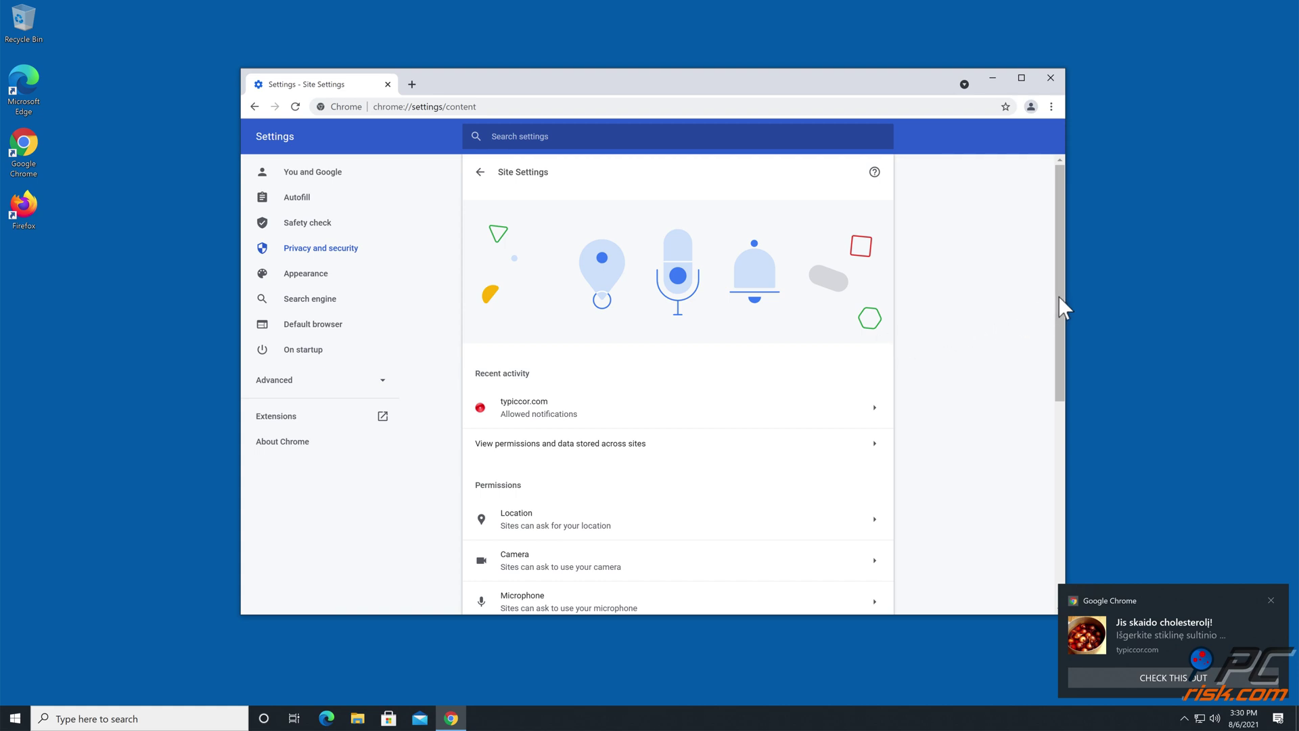
left_click_drag(1059, 297, 1059, 446)
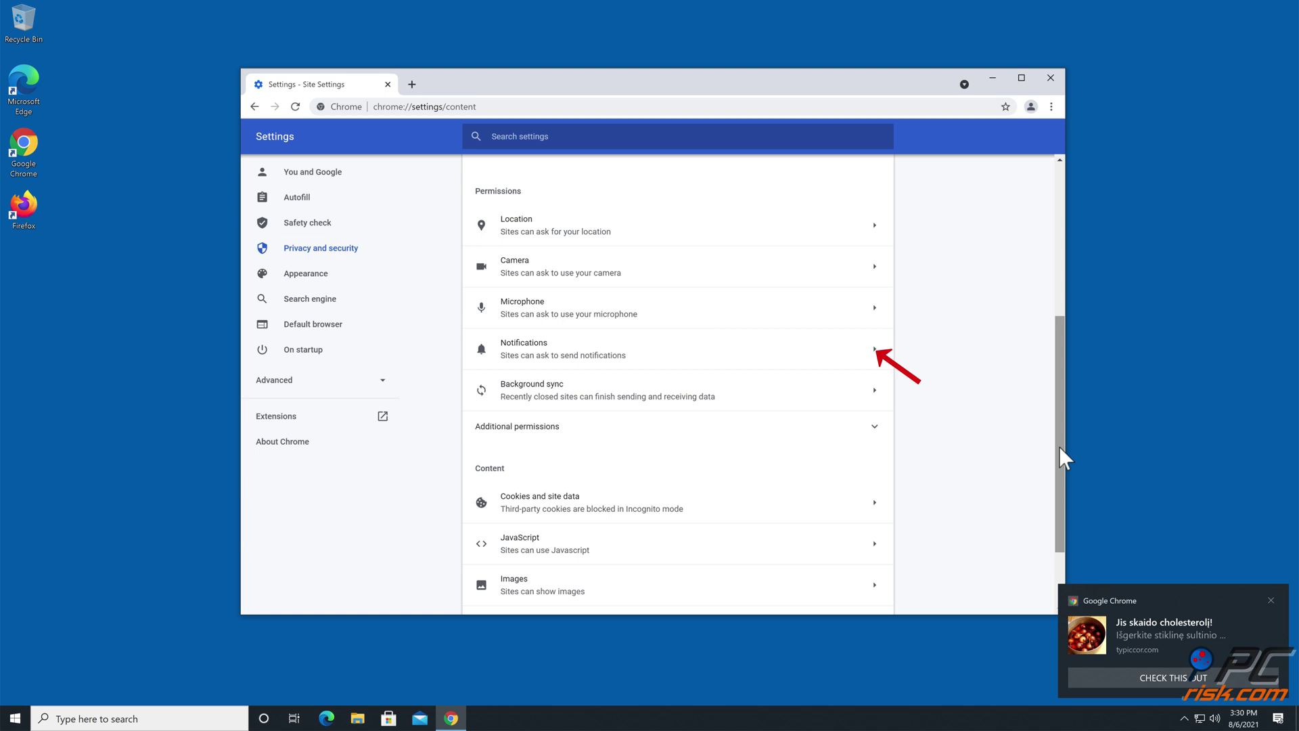
left_click(874, 349)
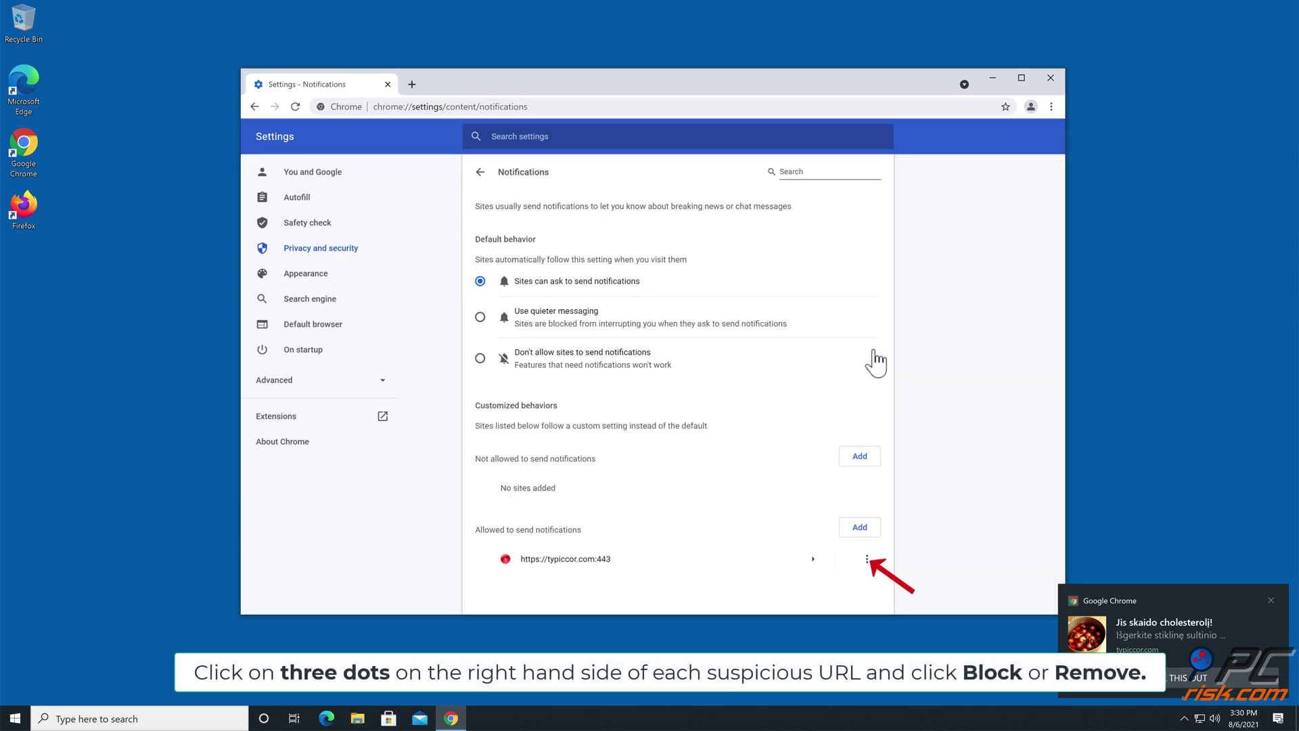
Step: Remove typiccor.com from the allowed notification sites and close Chrome
left_click(867, 559)
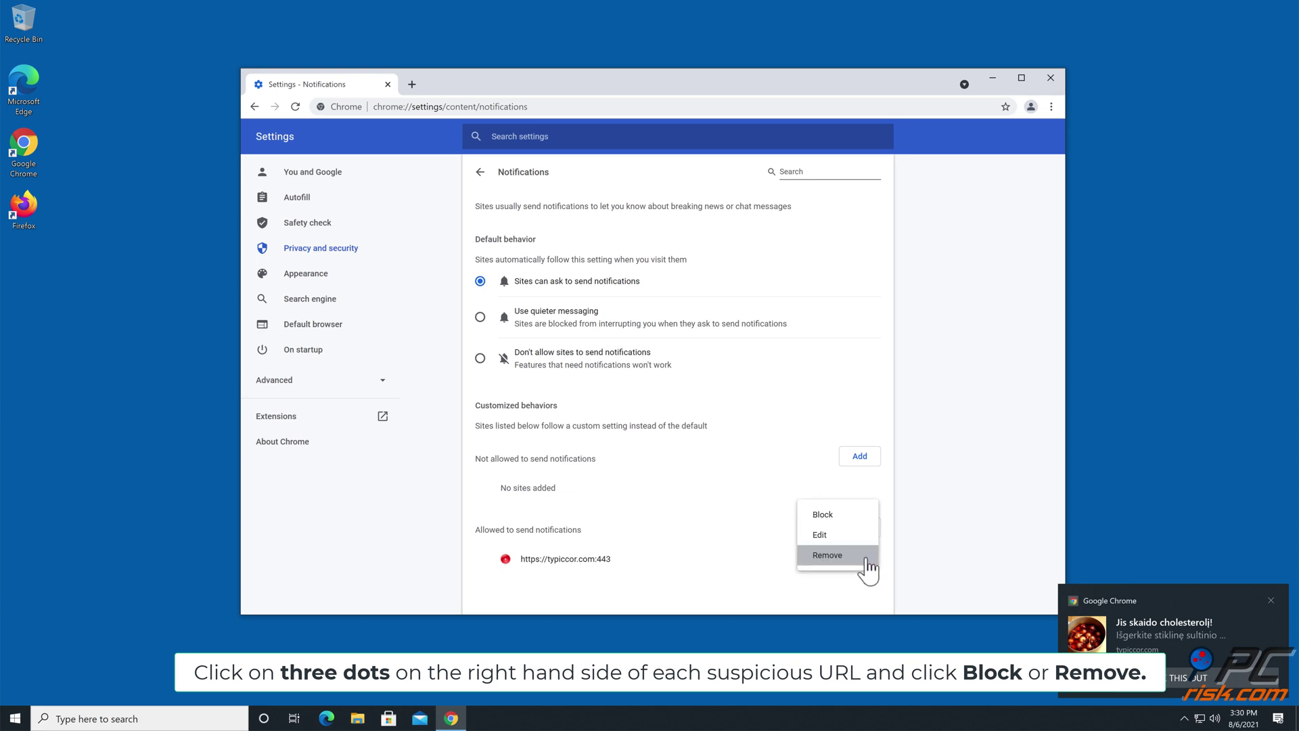
left_click(827, 555)
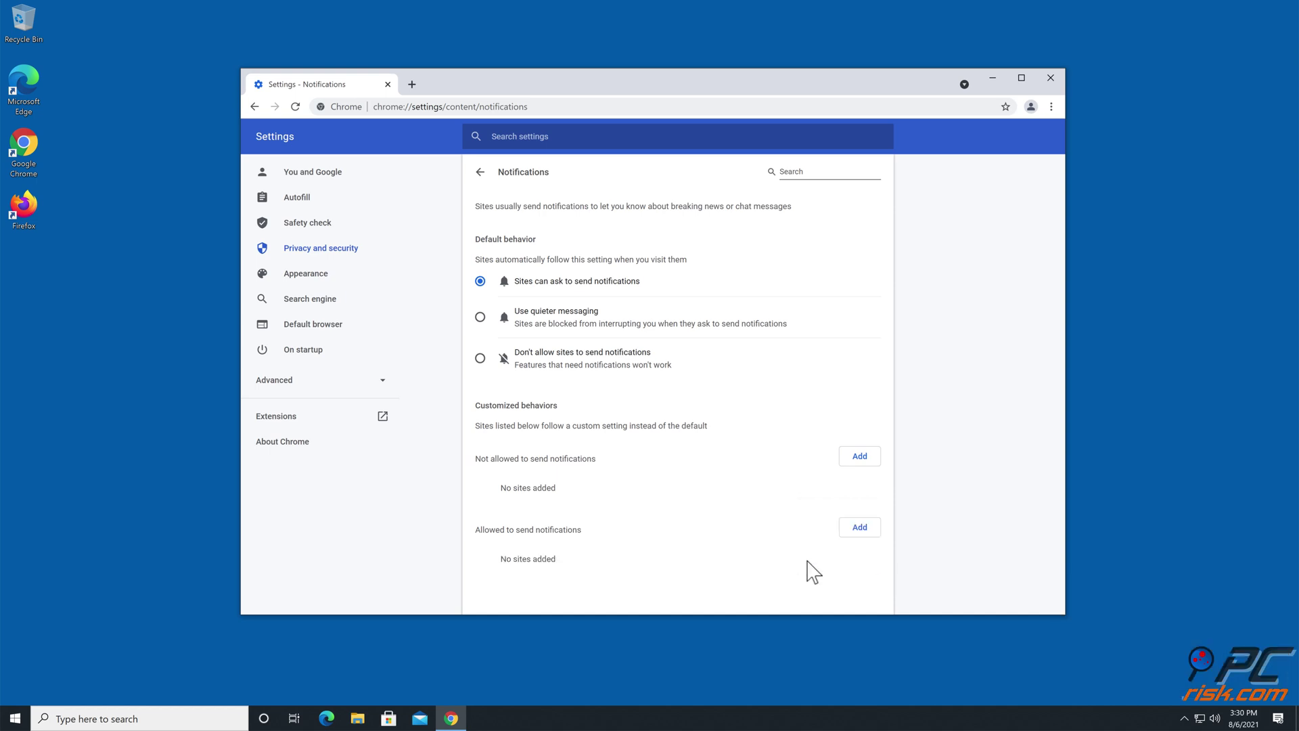
left_click(1052, 83)
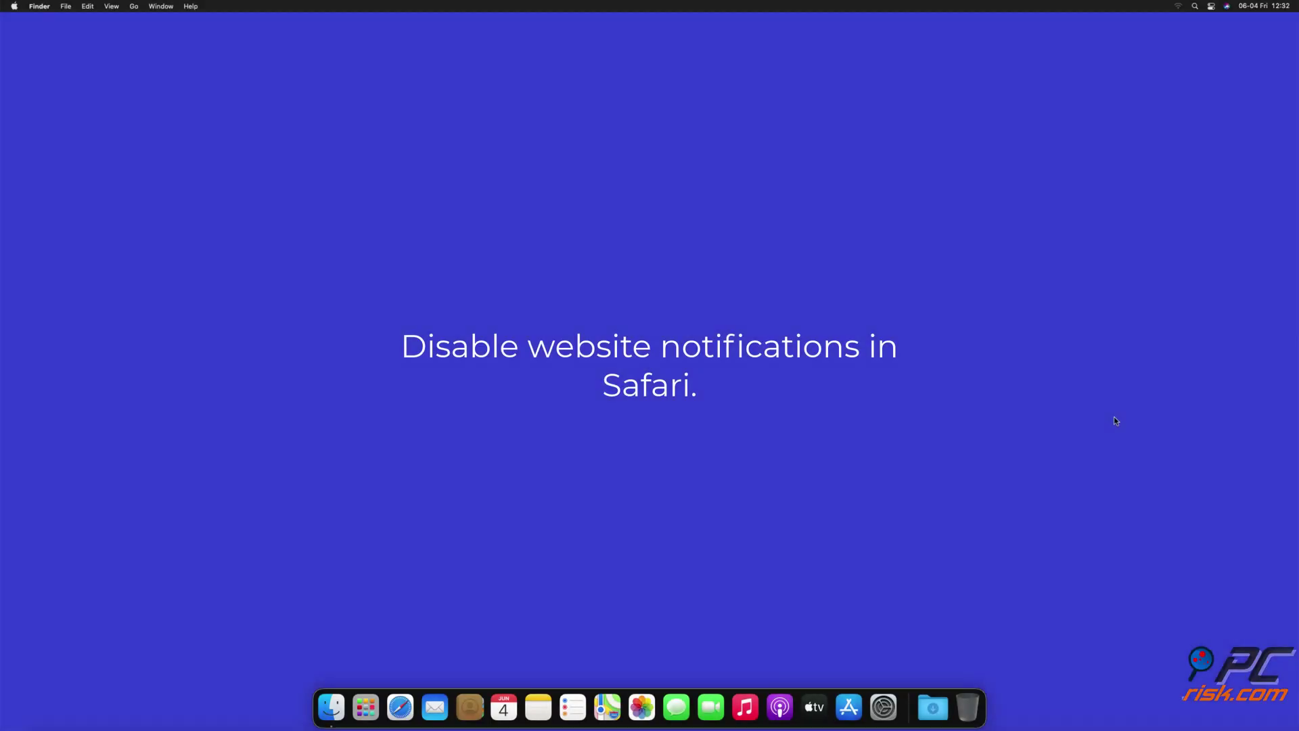
Step: Open Safari Preferences and show the Websites tab's Notifications list
left_click(392, 714)
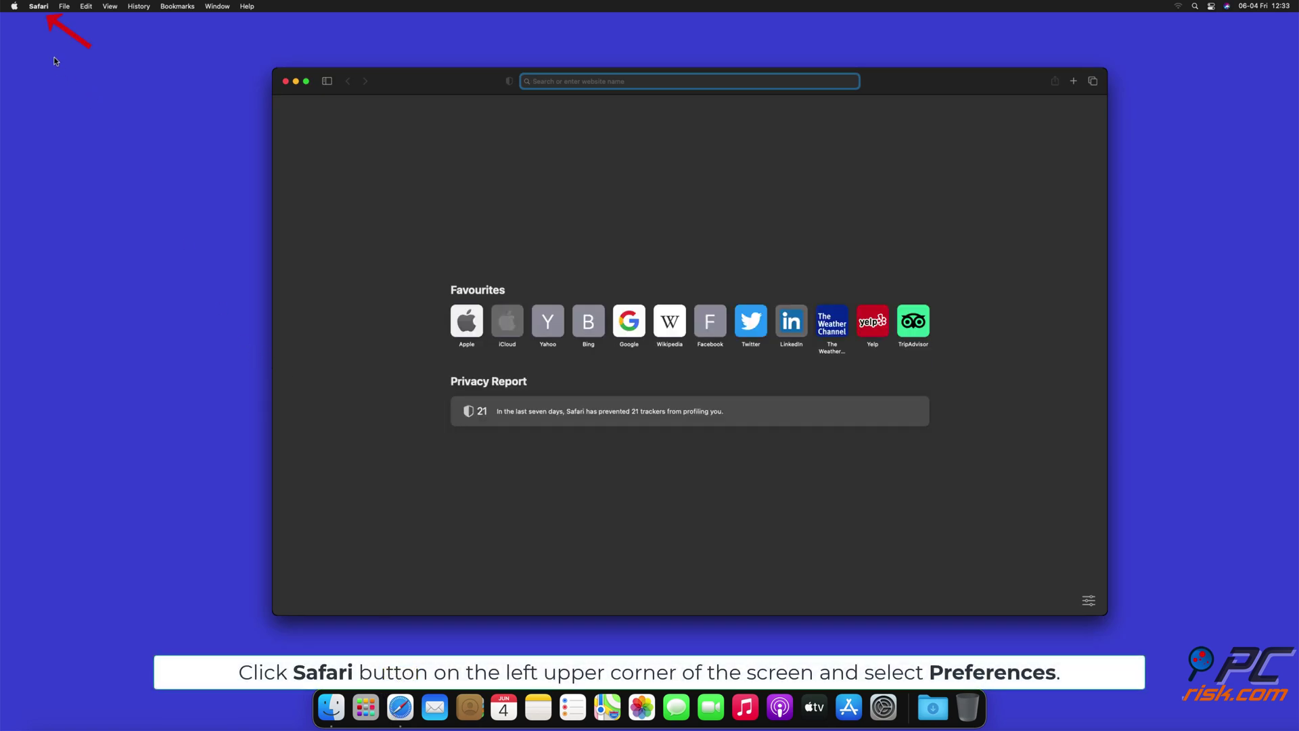
left_click(40, 7)
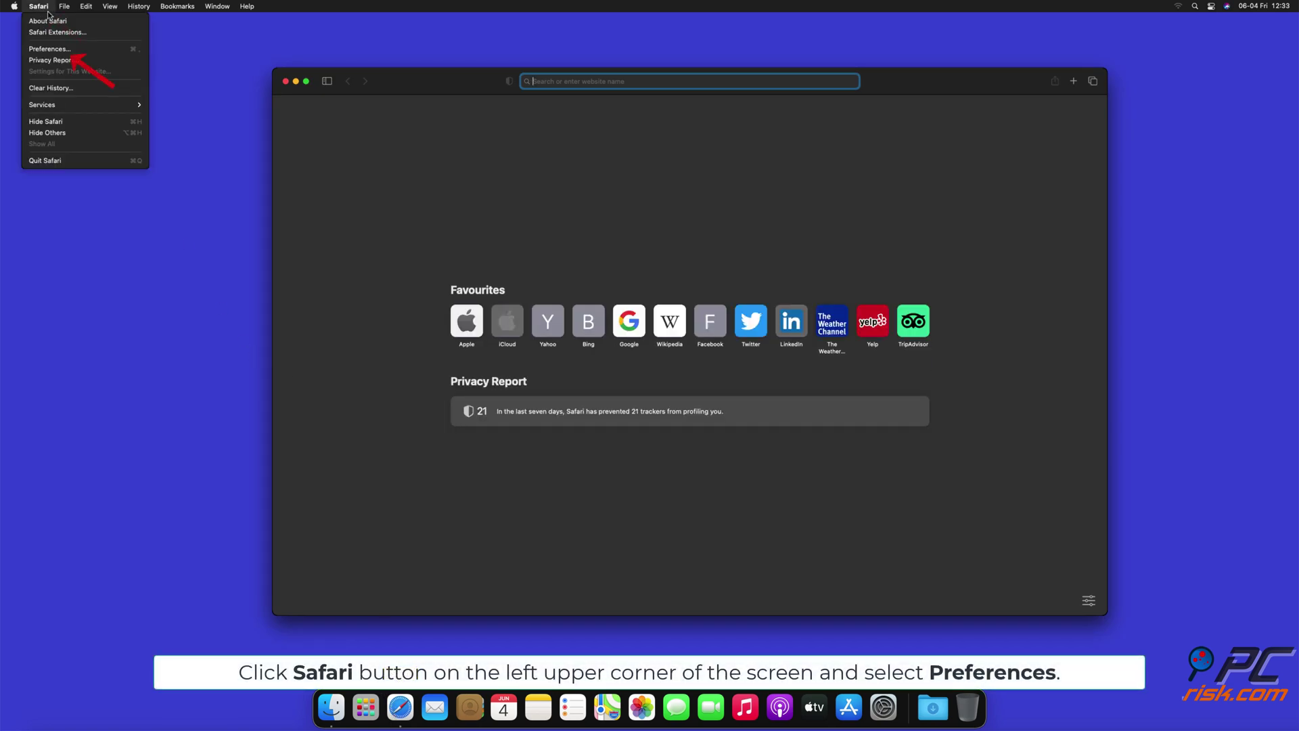
left_click(63, 49)
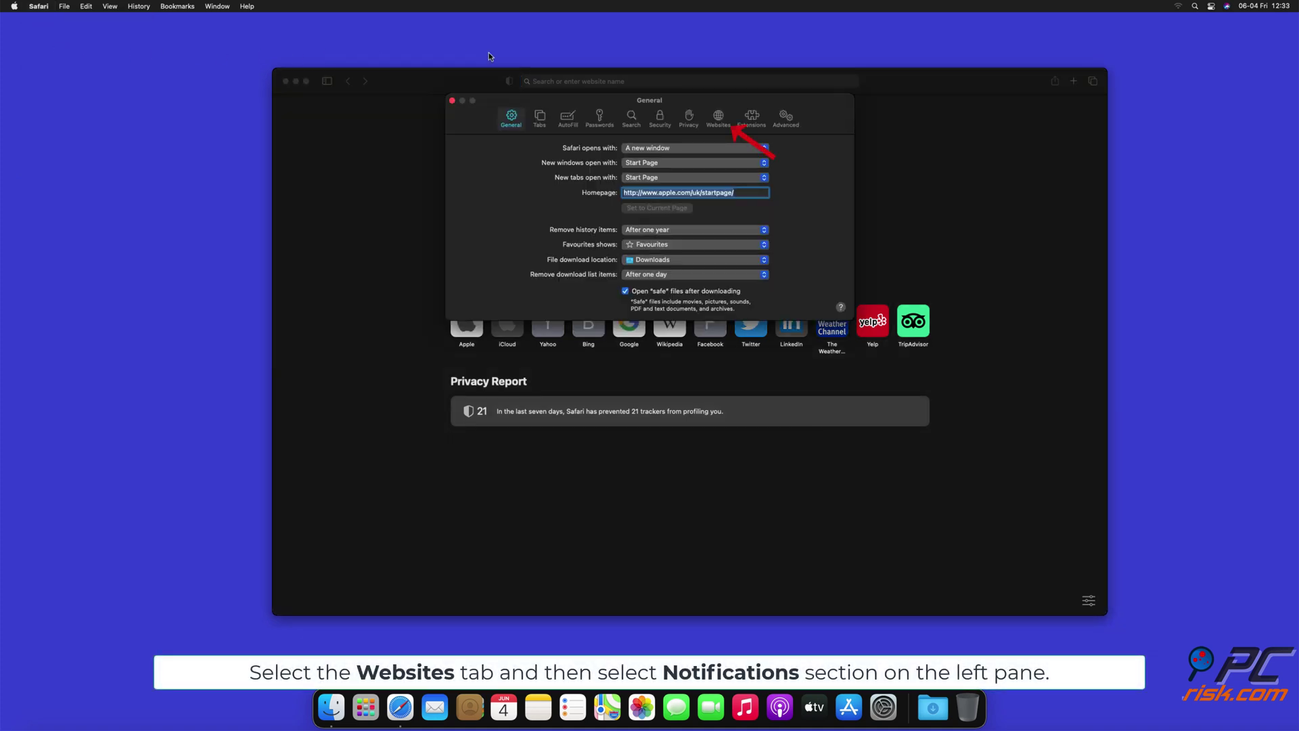
left_click(716, 121)
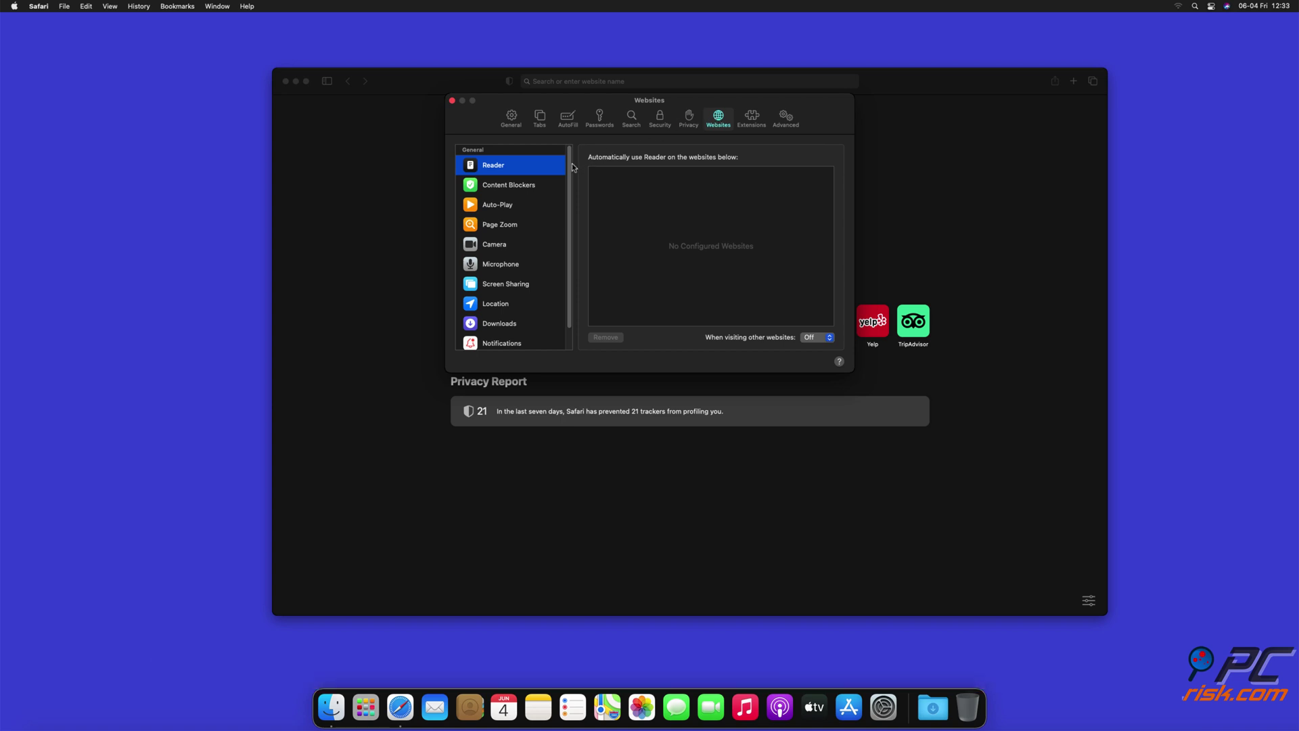
scroll(570, 168, "down", 2)
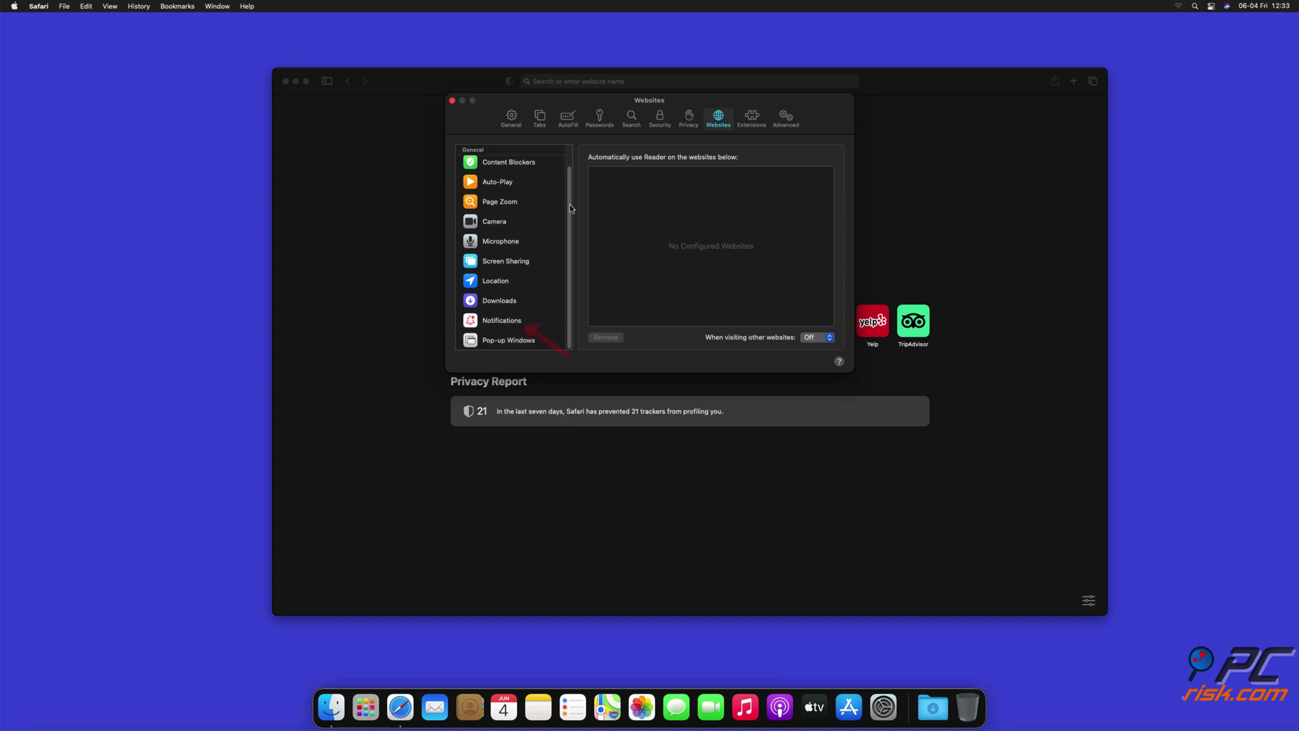
left_click(504, 323)
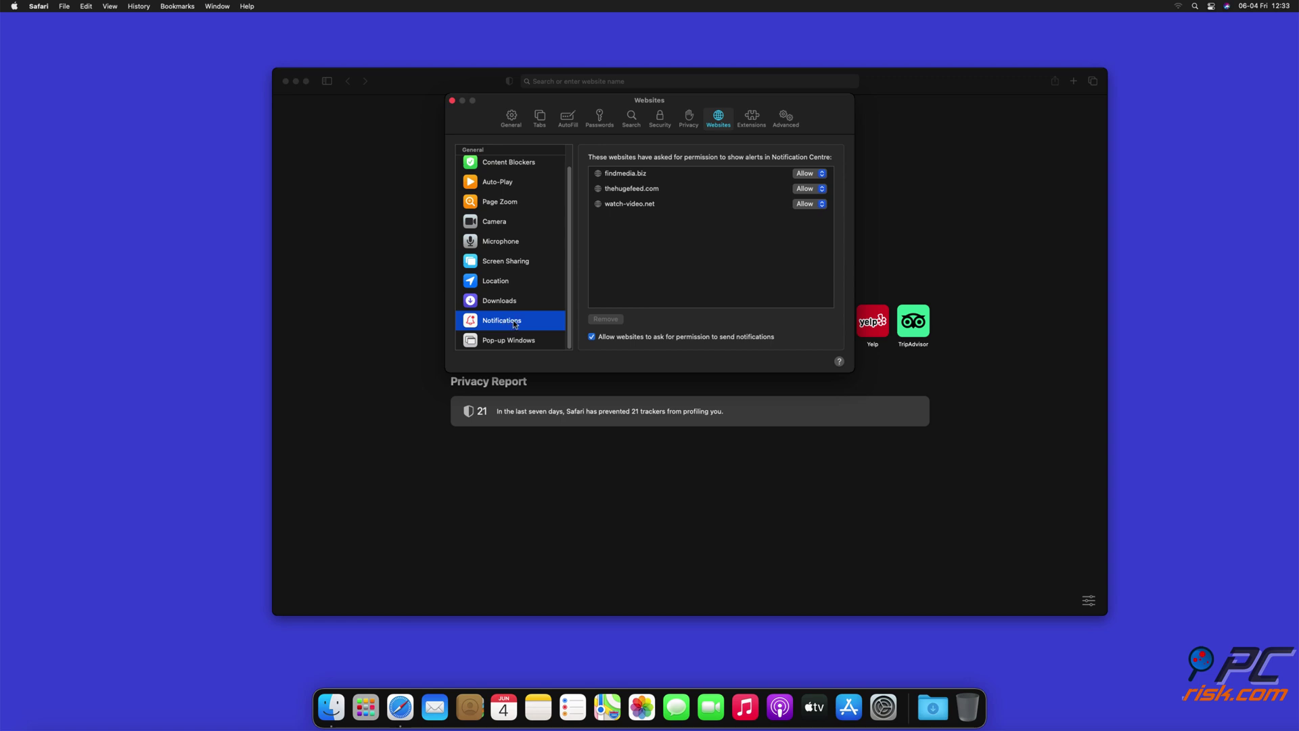
Step: Set findmedia.biz, thehugefeed.com and watch-video.net to Deny, then close Preferences and Safari
left_click(822, 175)
left_click(815, 186)
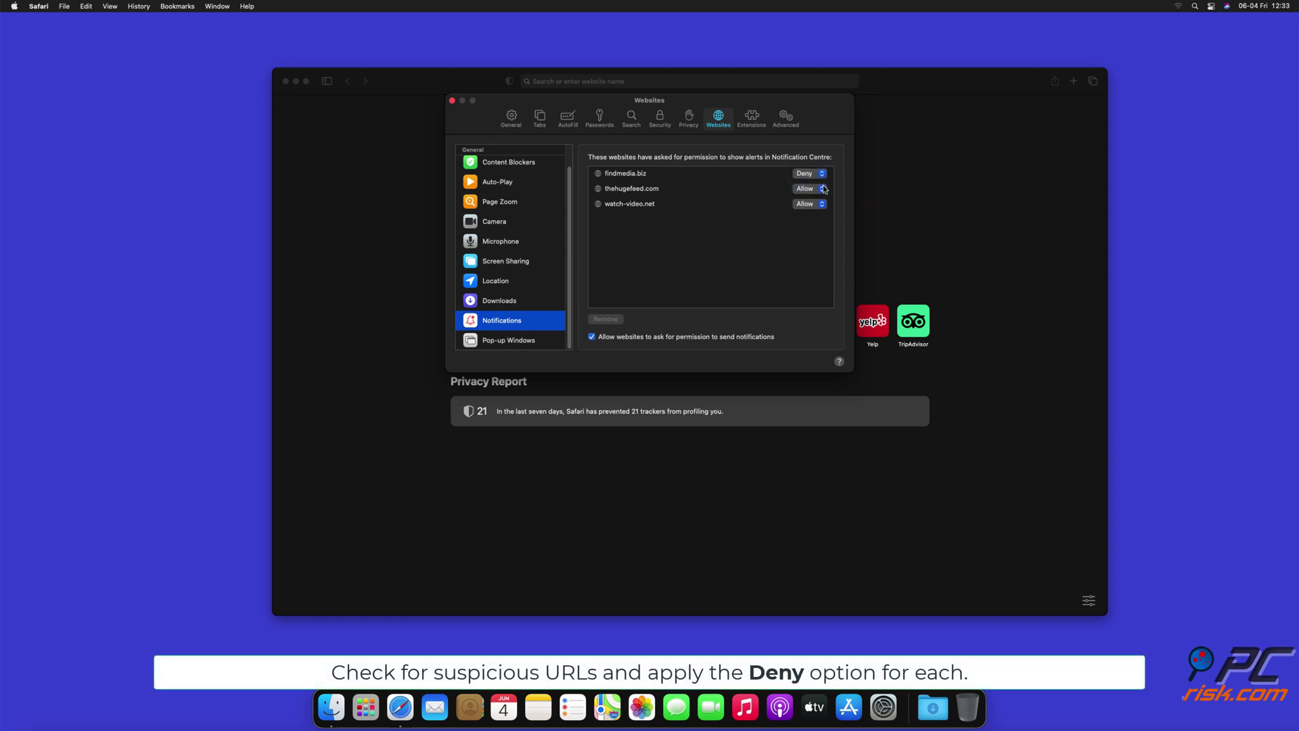
left_click(822, 190)
left_click(817, 201)
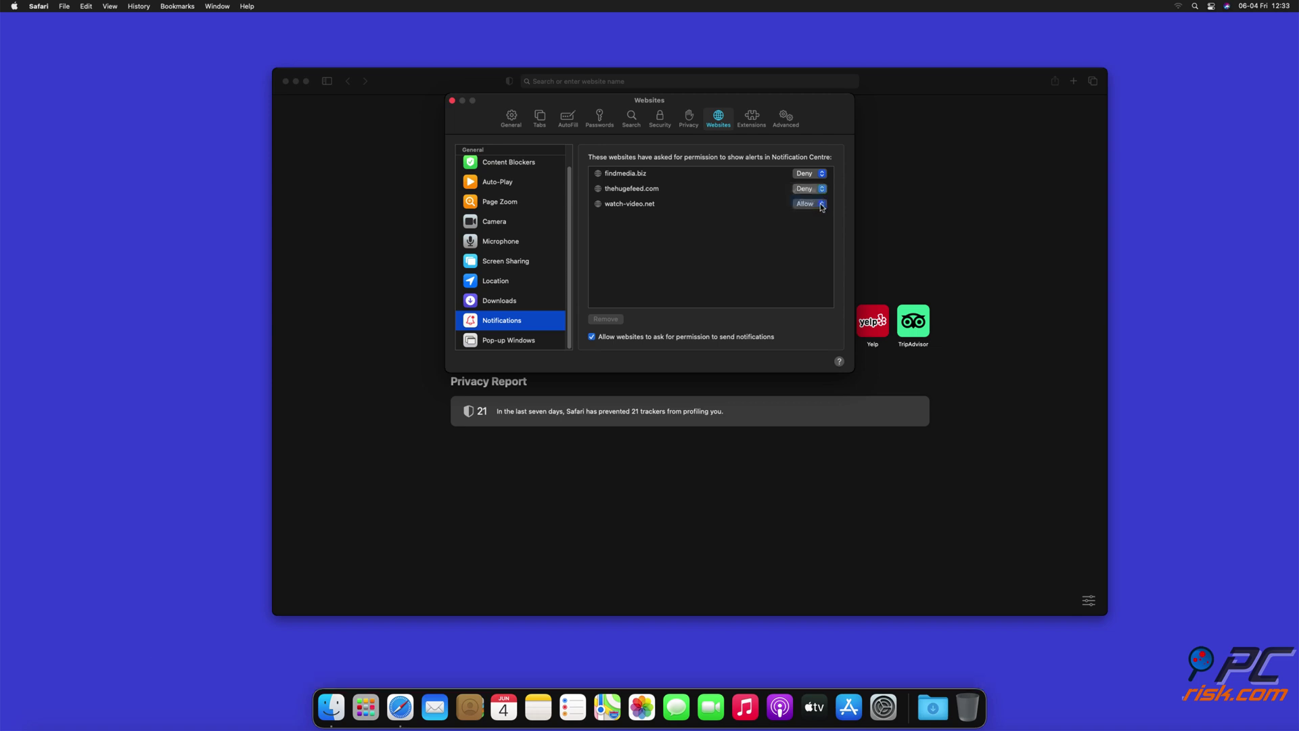
left_click(825, 205)
left_click(452, 101)
left_click(286, 82)
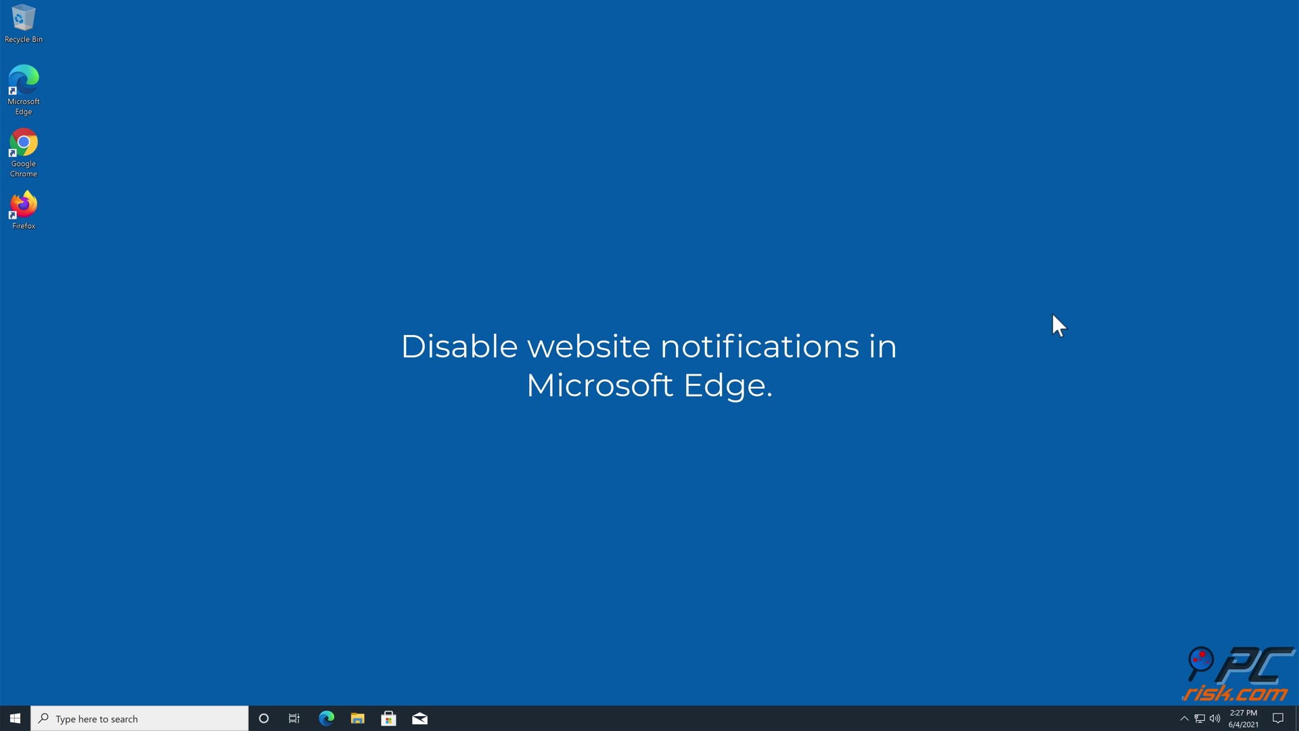
Step: Launch Microsoft Edge from its desktop shortcut
double_click(31, 108)
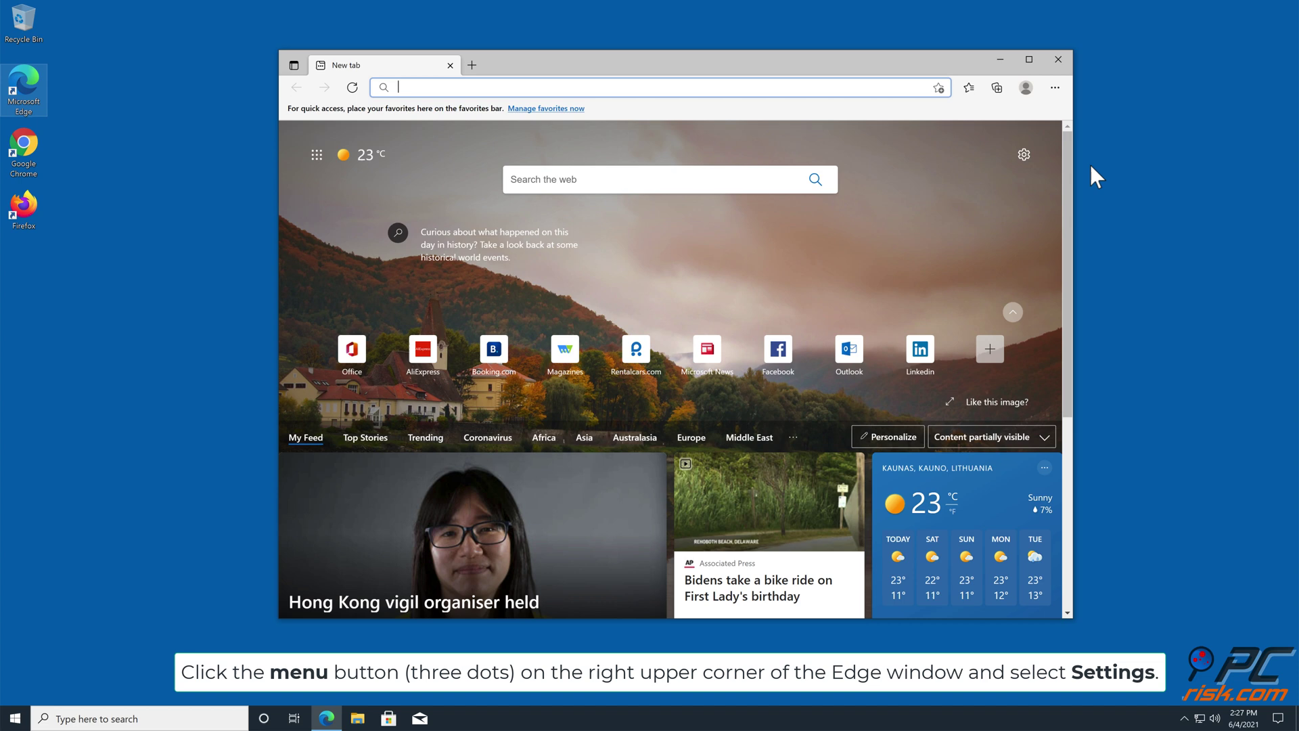
Step: Open Edge Settings > Cookies and site permissions > Notifications
left_click(1055, 90)
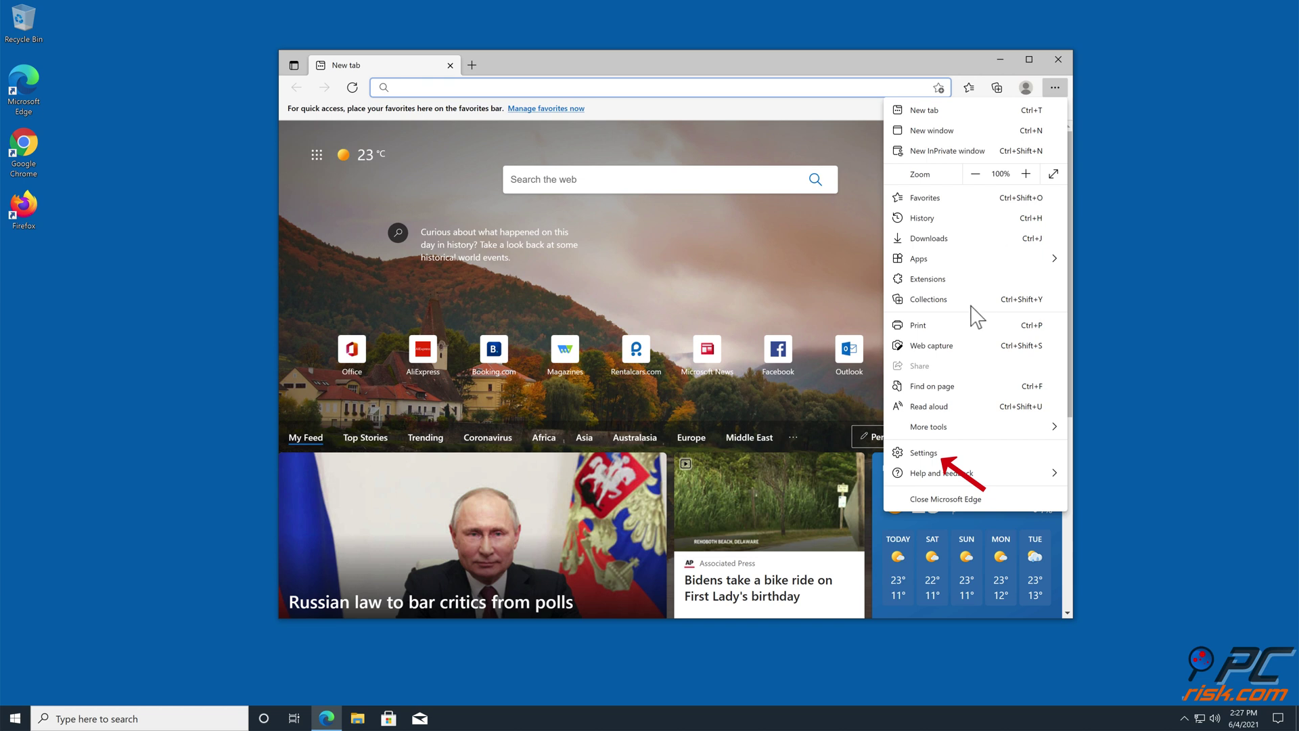
left_click(924, 452)
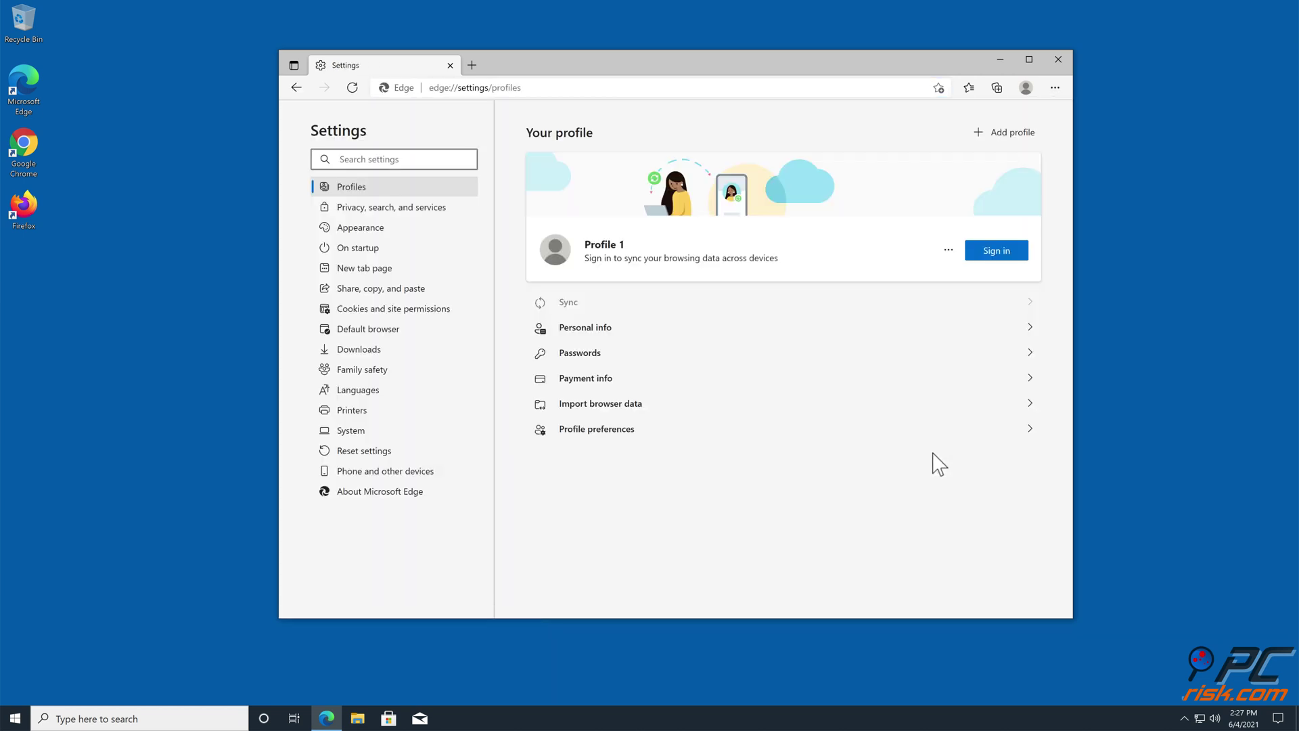
left_click(426, 311)
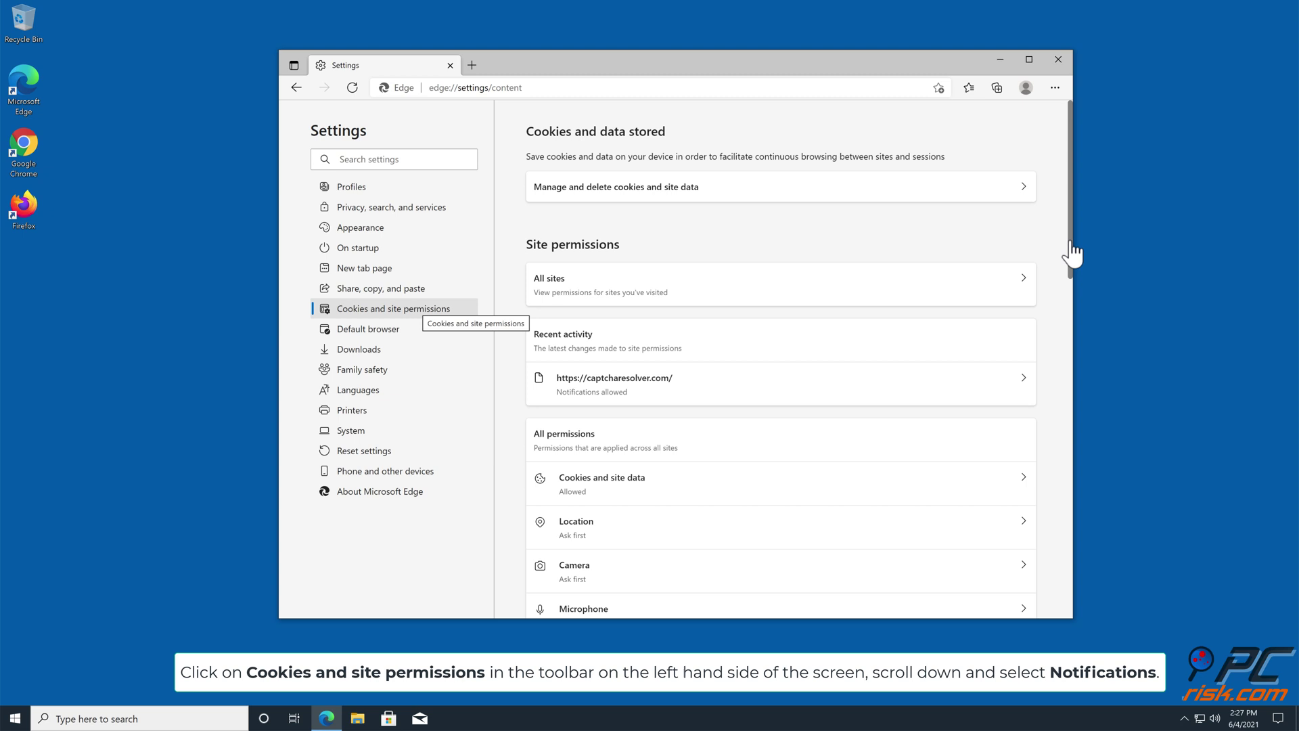
left_click_drag(1073, 254, 1069, 348)
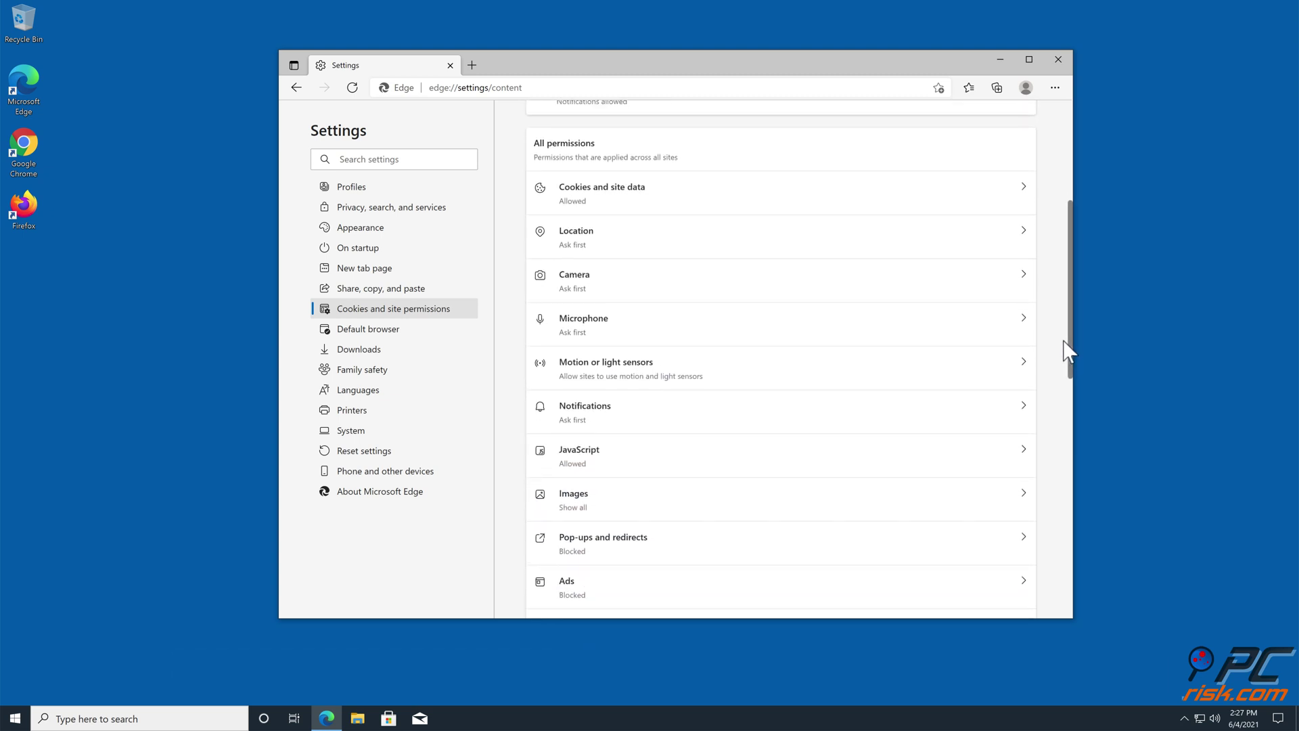
left_click(1024, 396)
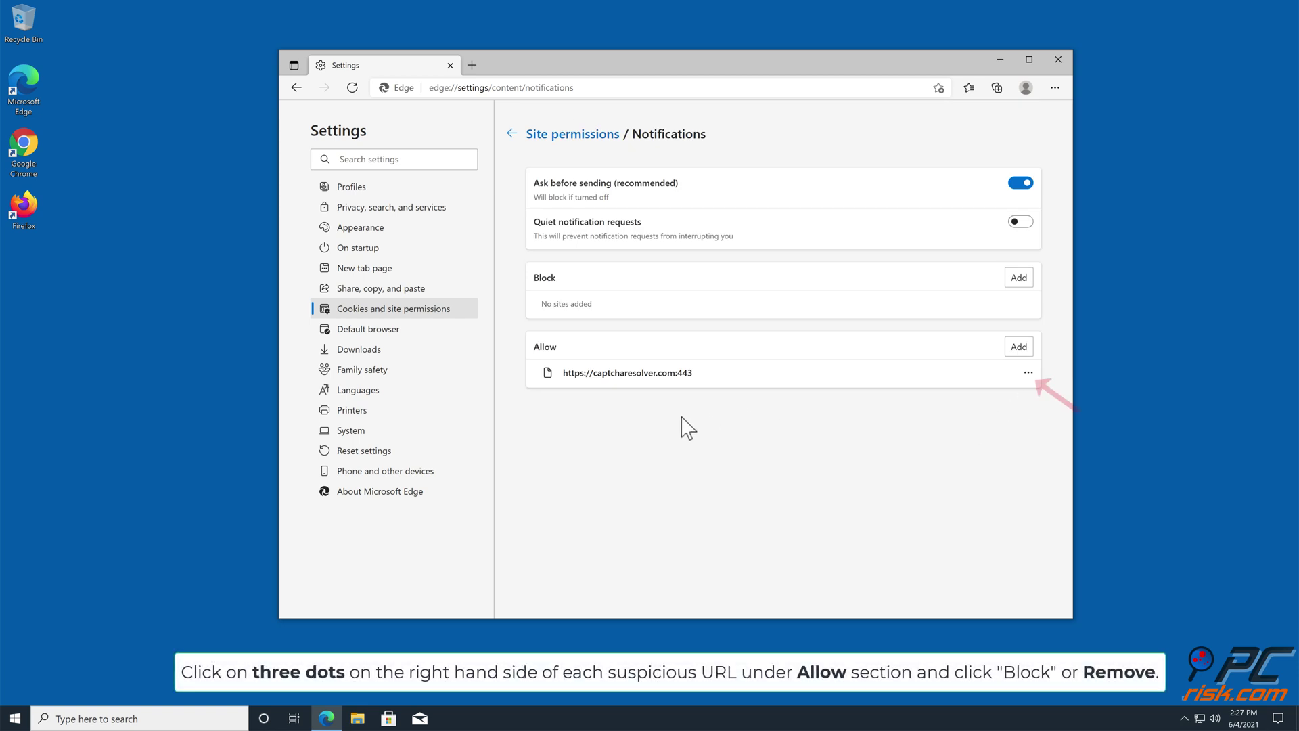
Step: Remove captcharesolver.com:443 from Edge's allowed notification sites and close Edge
left_click(1028, 372)
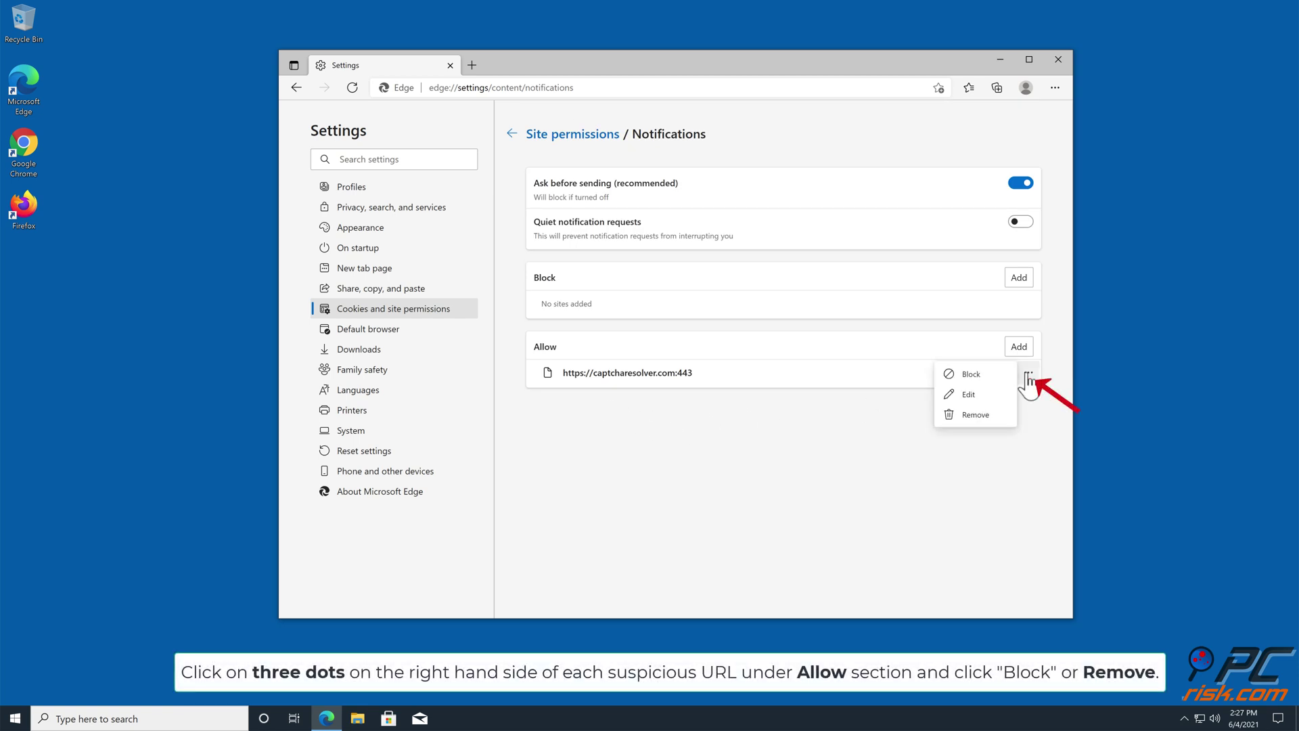
left_click(978, 415)
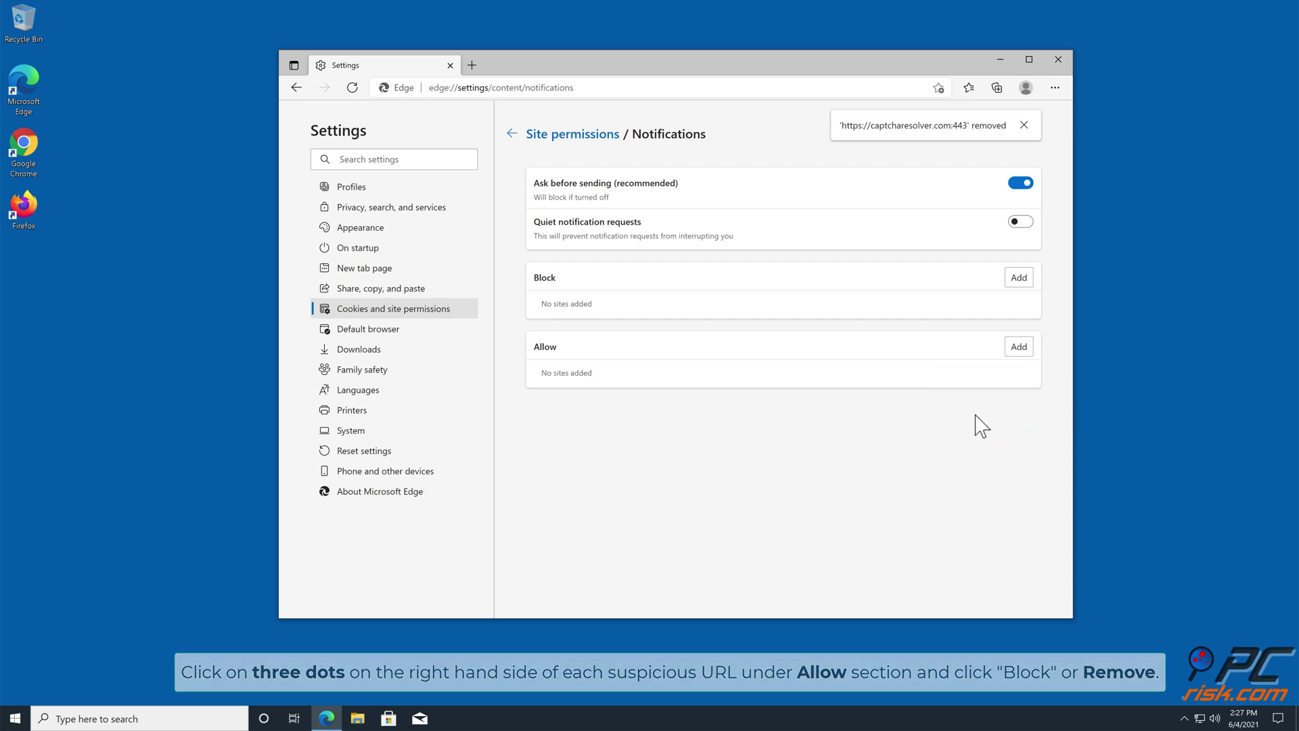
left_click(1058, 60)
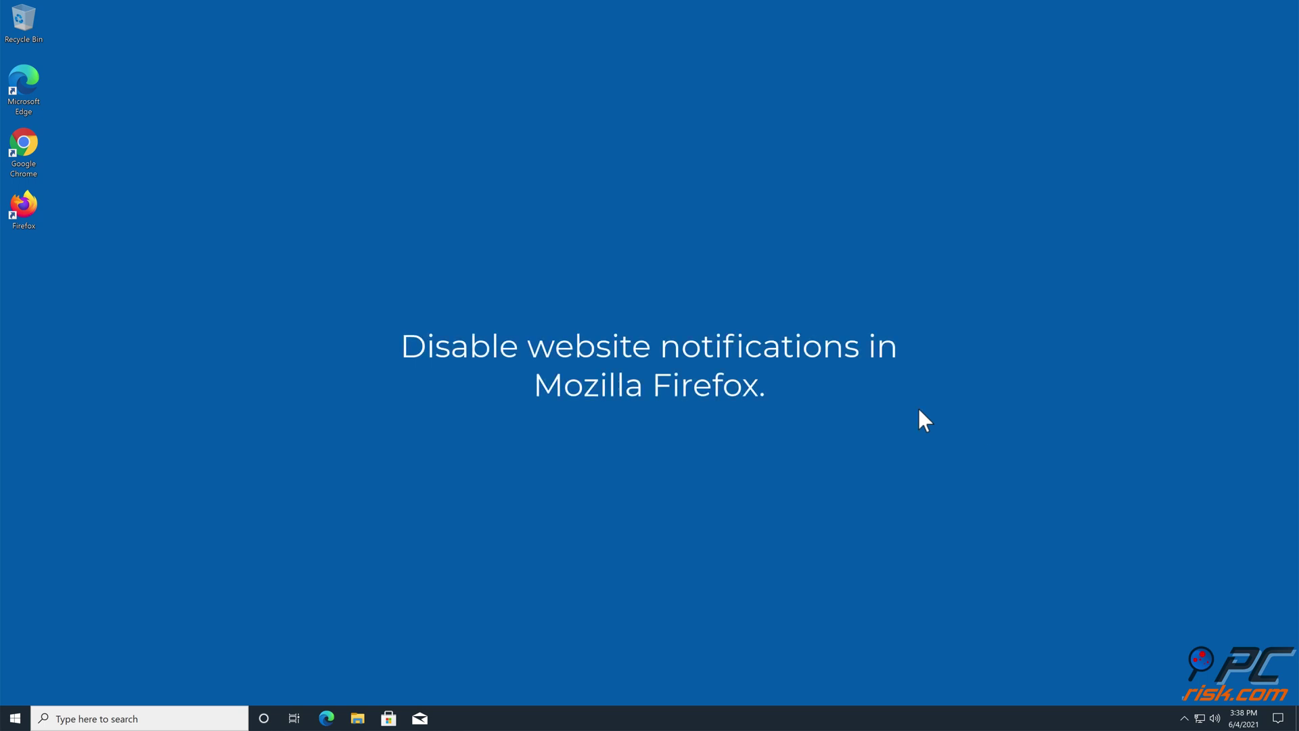
Step: Launch Mozilla Firefox from the desktop and show its application menu
double_click(34, 207)
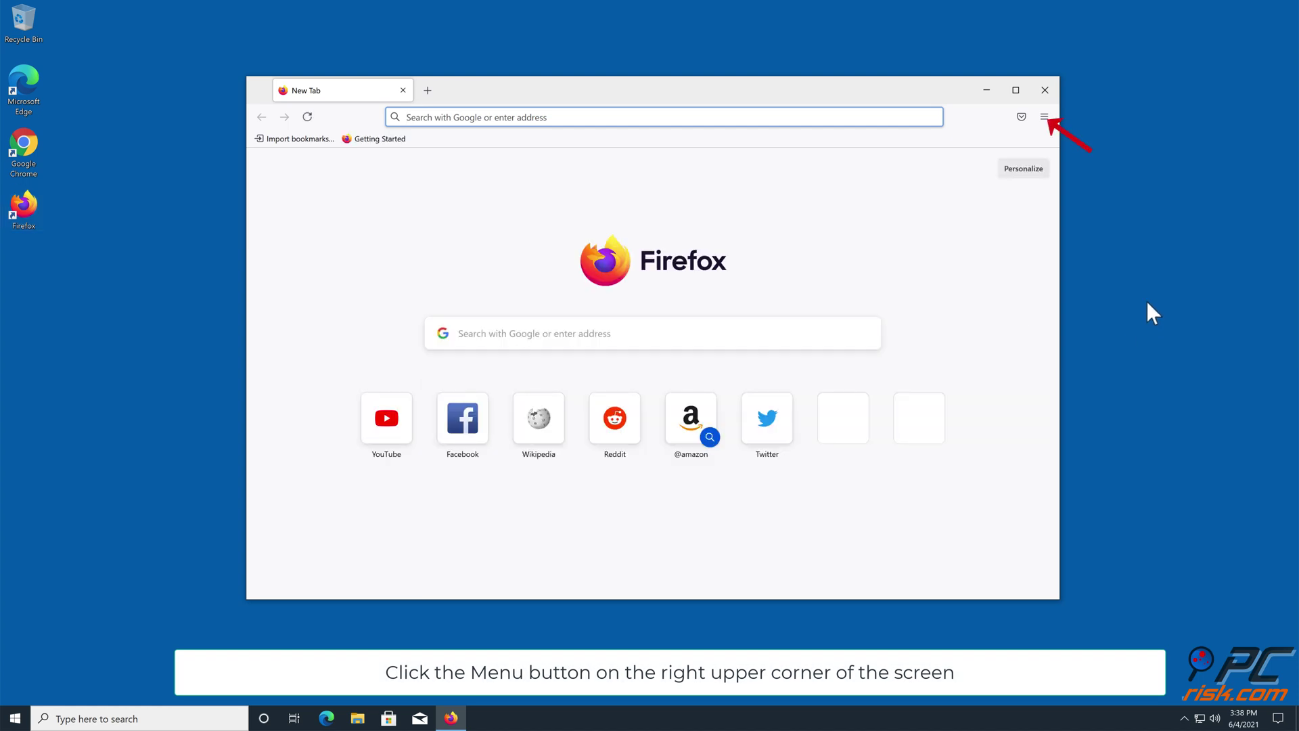
left_click(1046, 117)
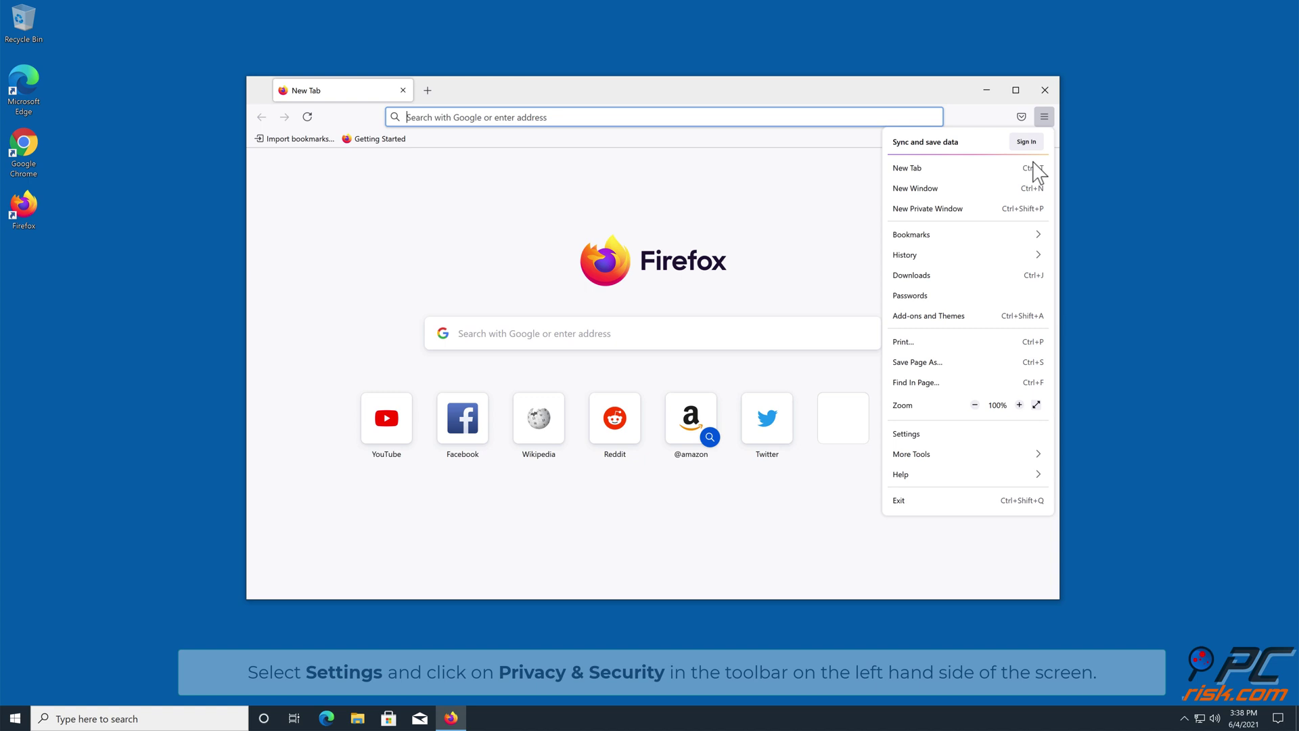
Step: In Firefox Settings under Privacy & Security, open the Notification Permissions list
left_click(907, 435)
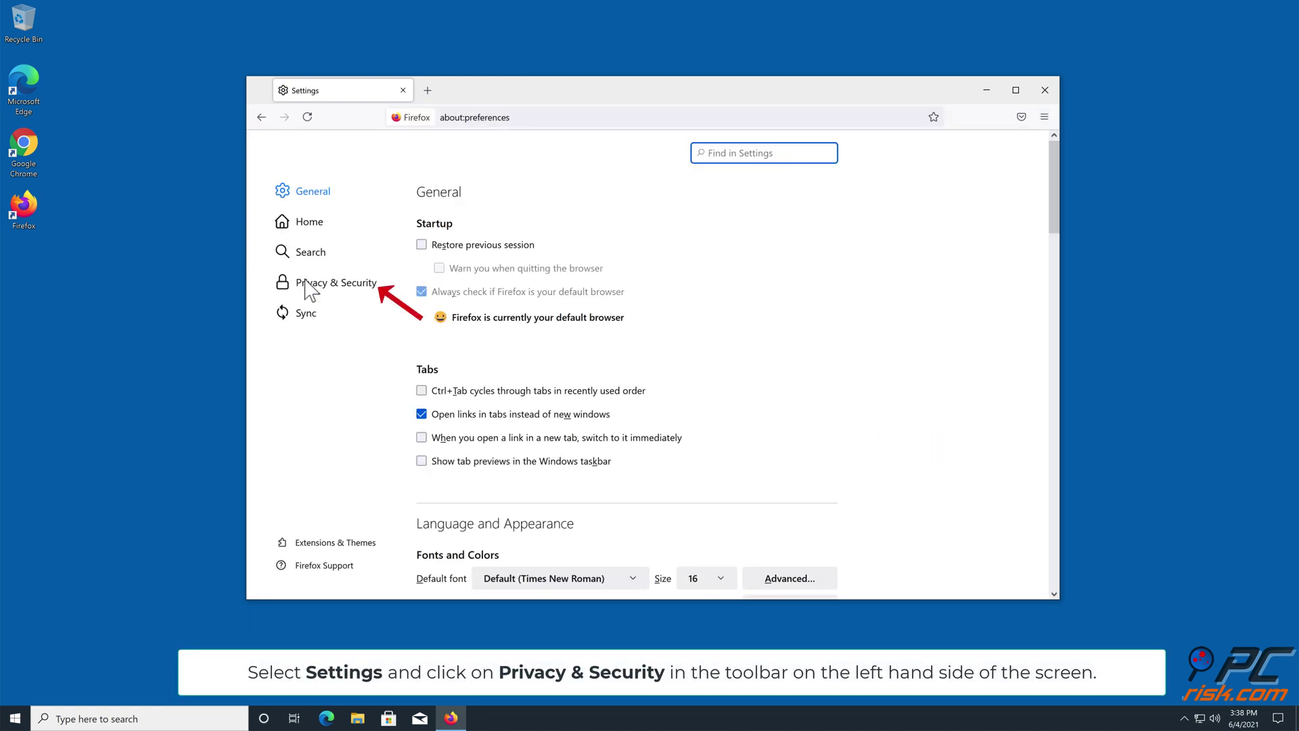
left_click(316, 288)
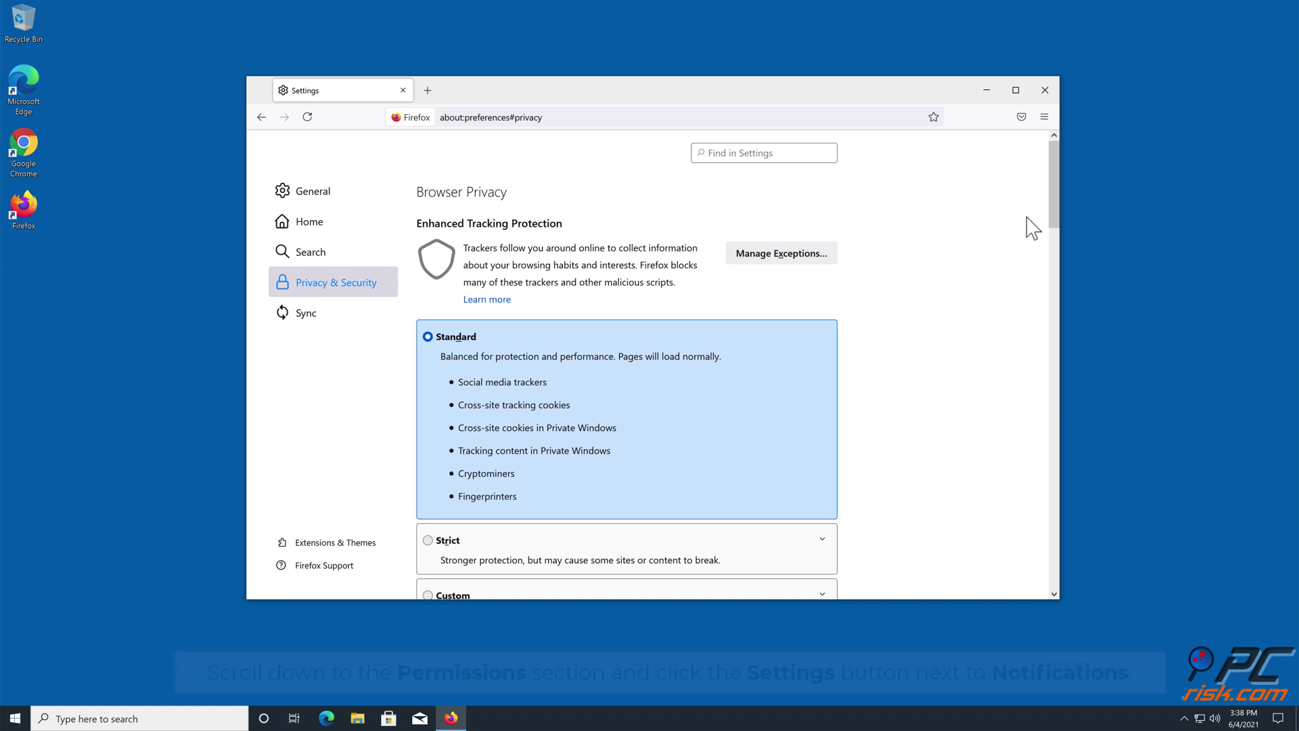
left_click_drag(1052, 192, 1036, 415)
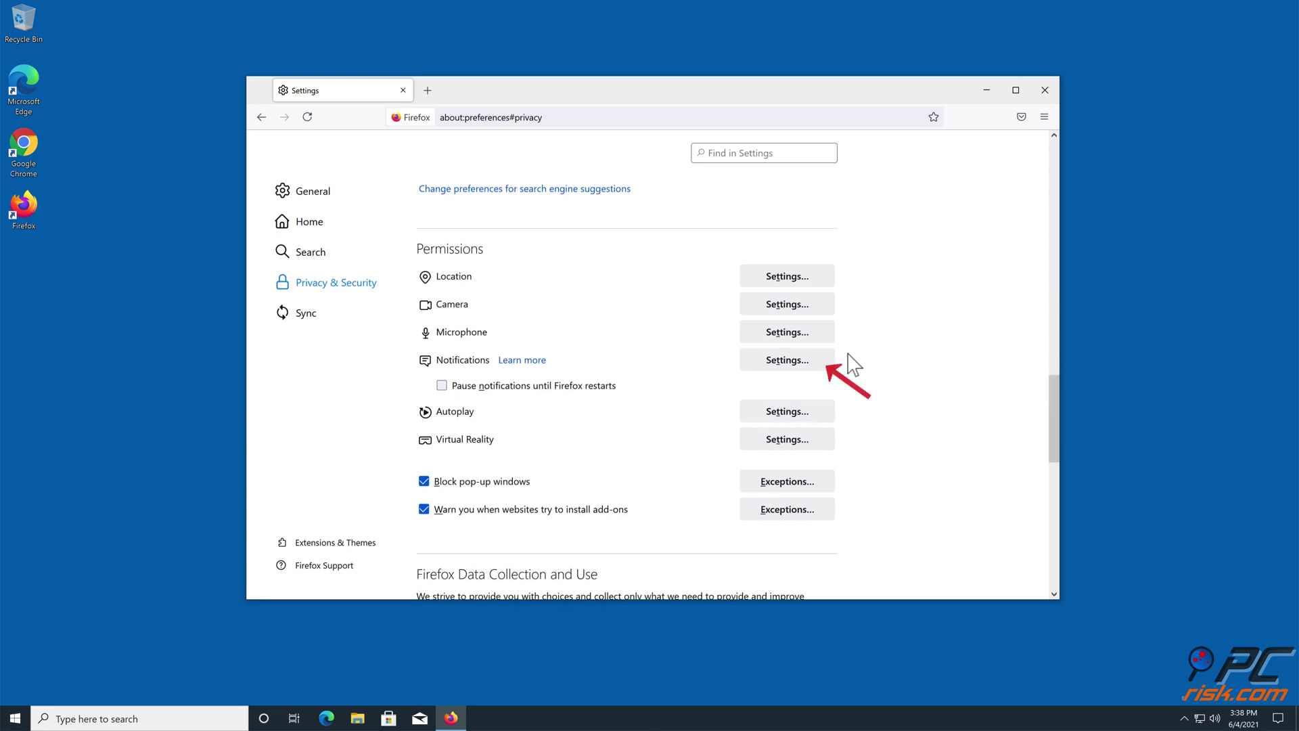
left_click(779, 360)
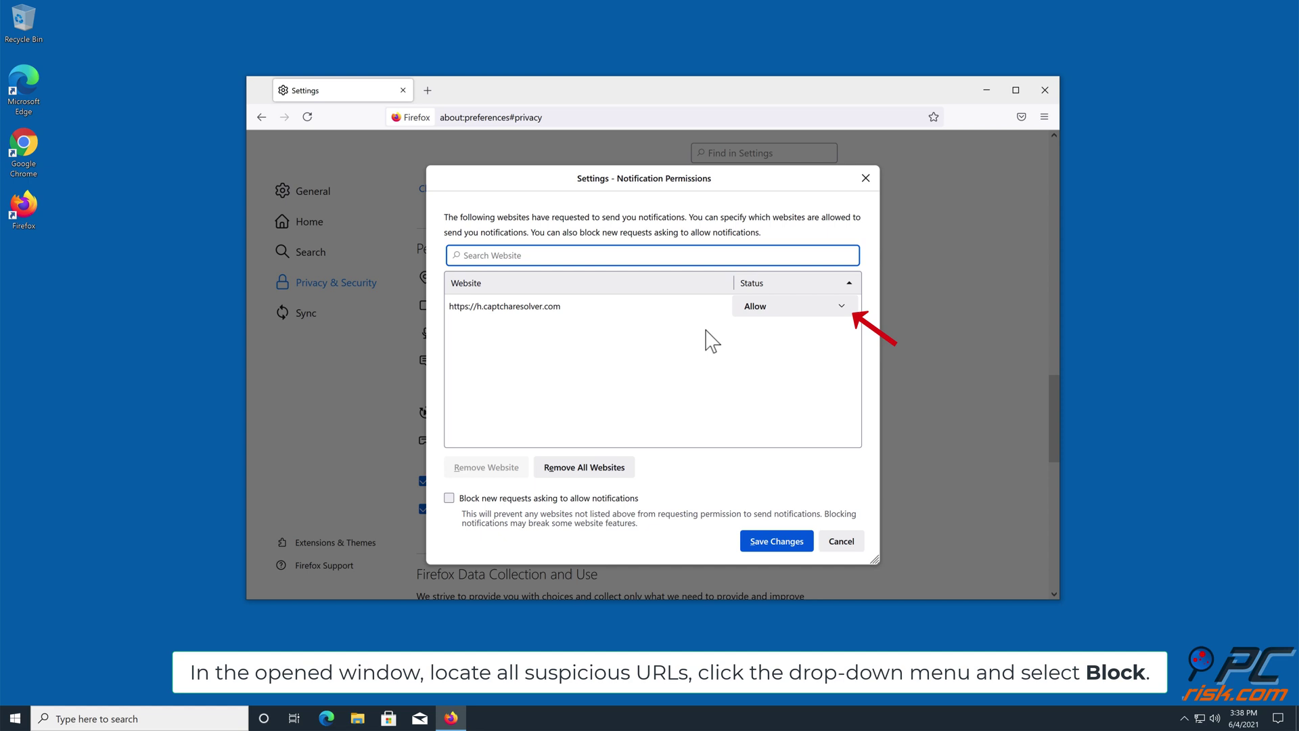
left_click(842, 307)
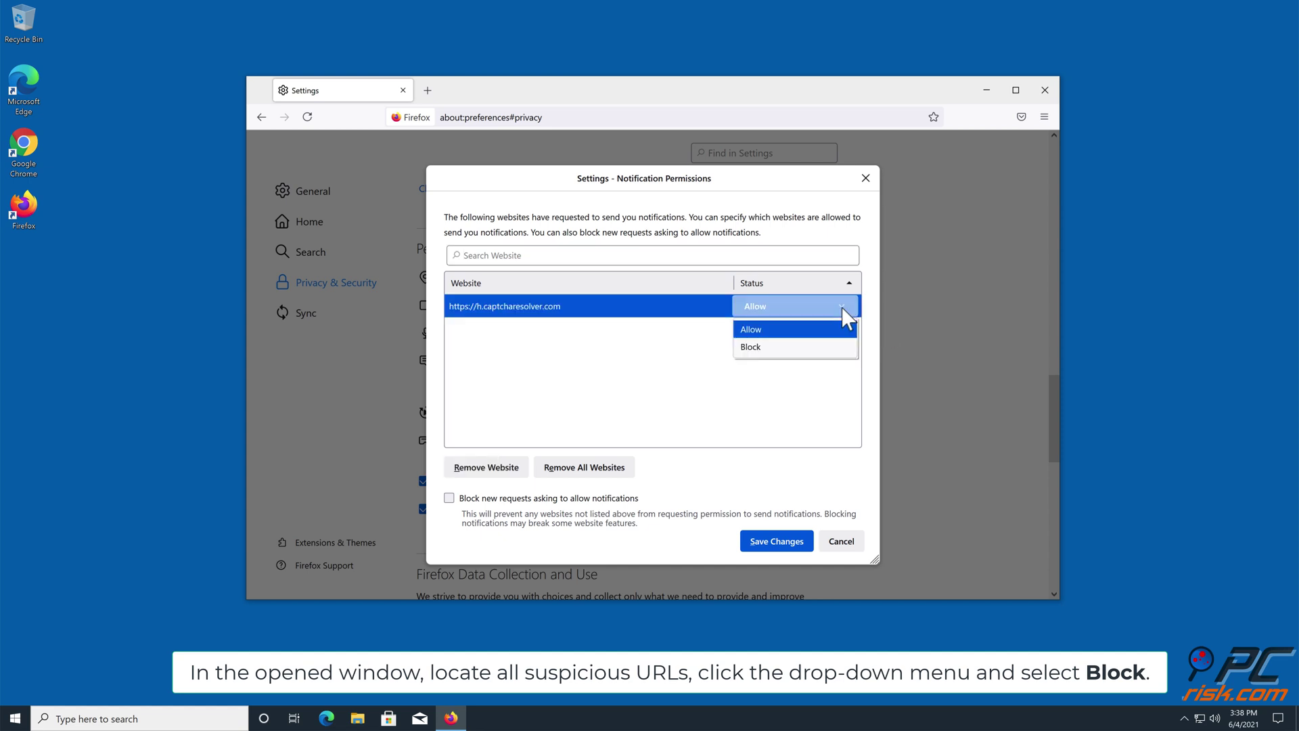
left_click(777, 348)
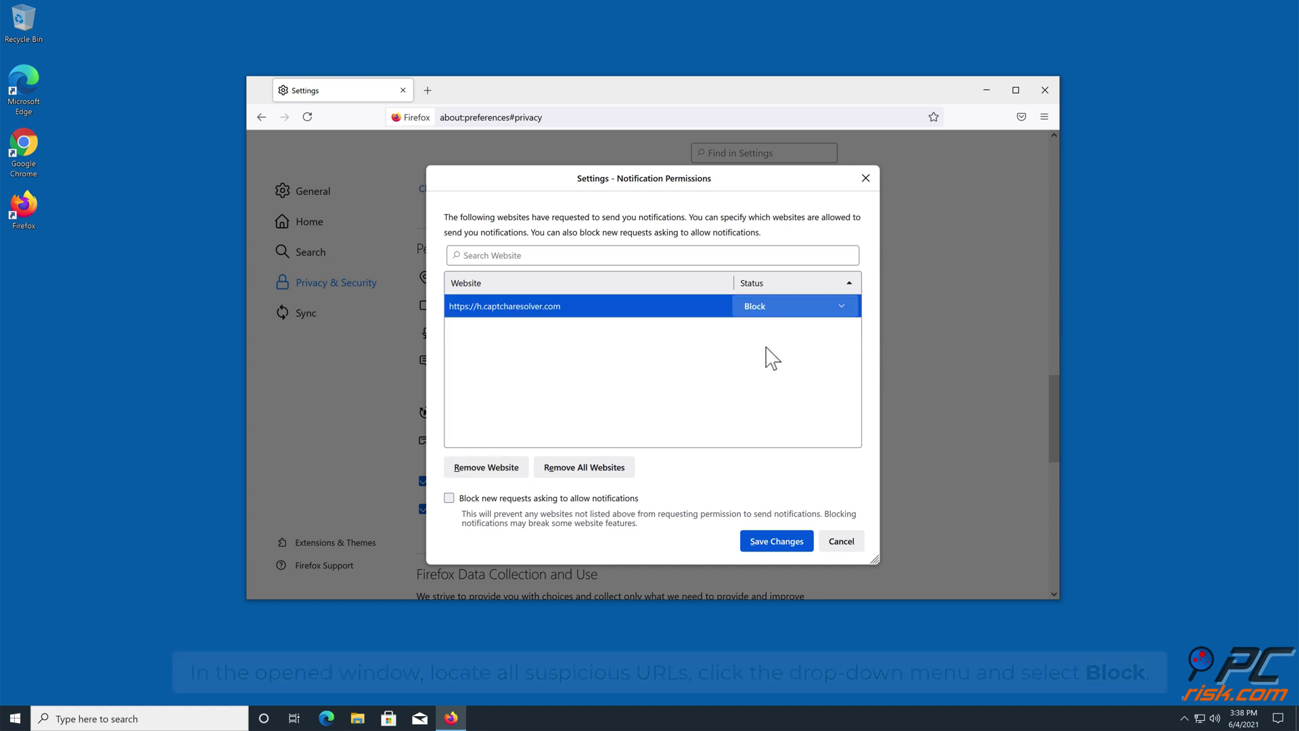
left_click(777, 541)
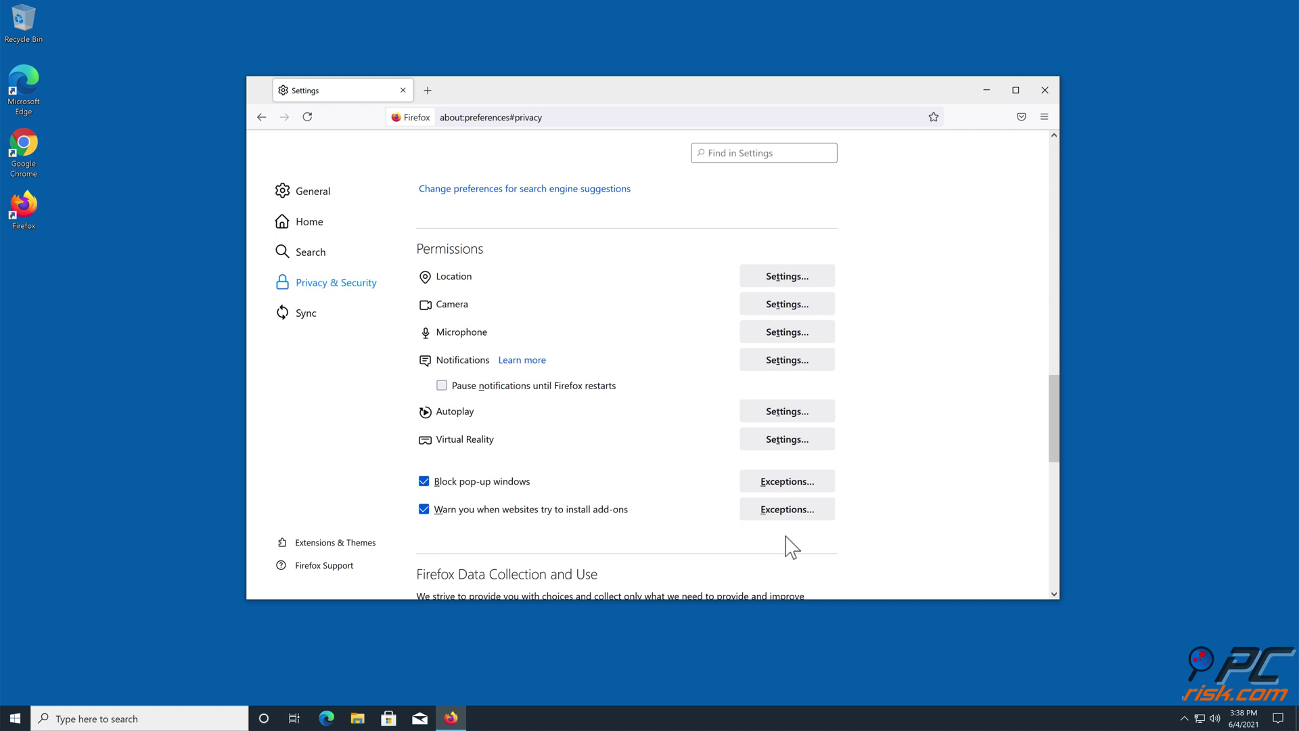
left_click(1044, 91)
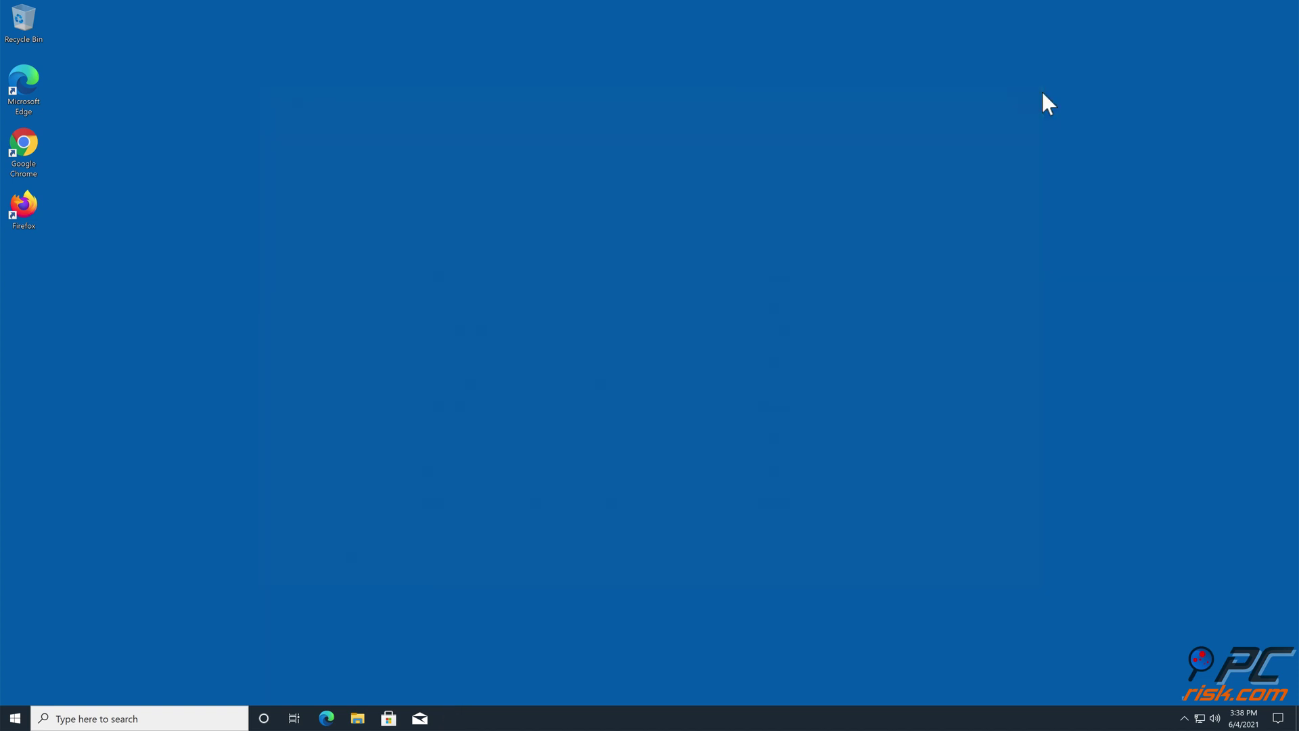